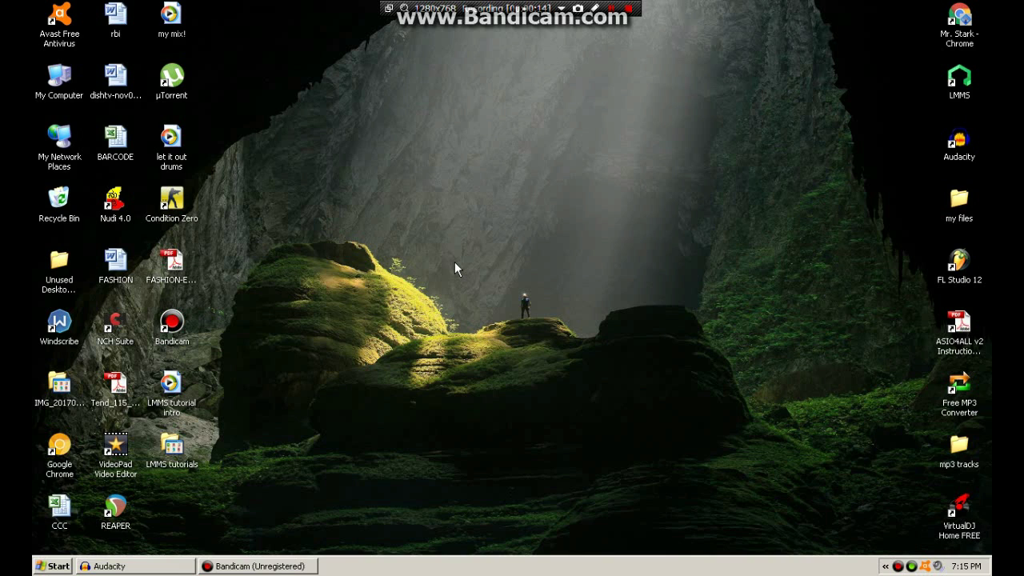
# Open the LMMS website at lmms.io in Chrome and find its Windows download option
pyautogui.doubleClick(954, 34)
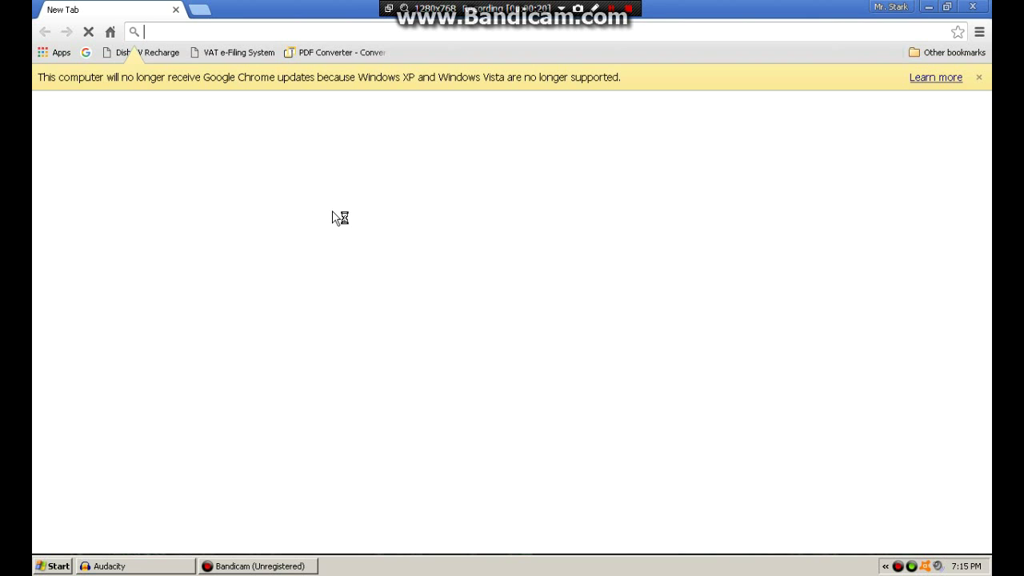
pyautogui.write('l')
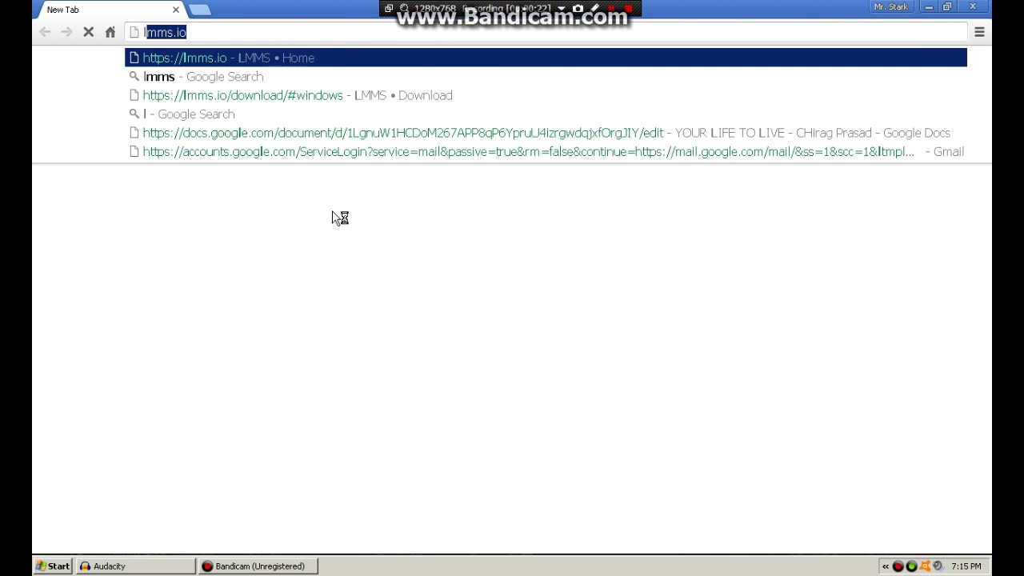
pyautogui.write('mm')
pyautogui.press('Return')
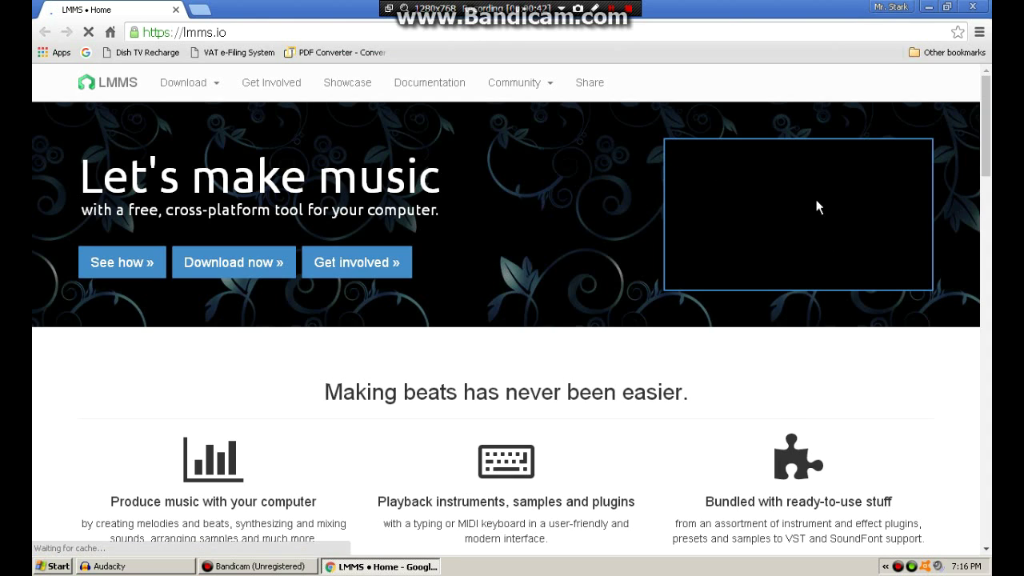
pyautogui.scroll(-1, 566, 381)
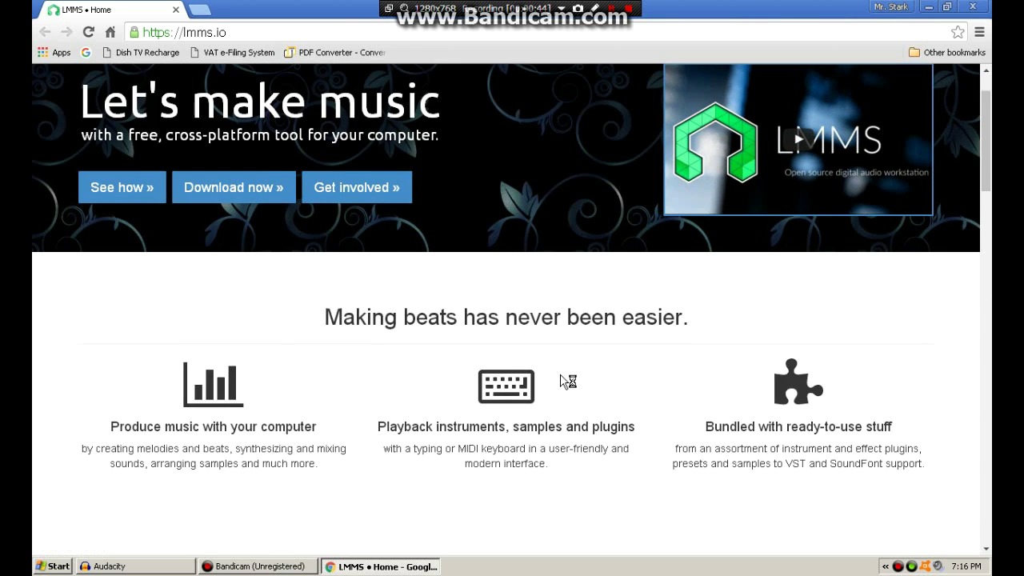
pyautogui.scroll(-2, 568, 382)
pyautogui.scroll(-2, 507, 369)
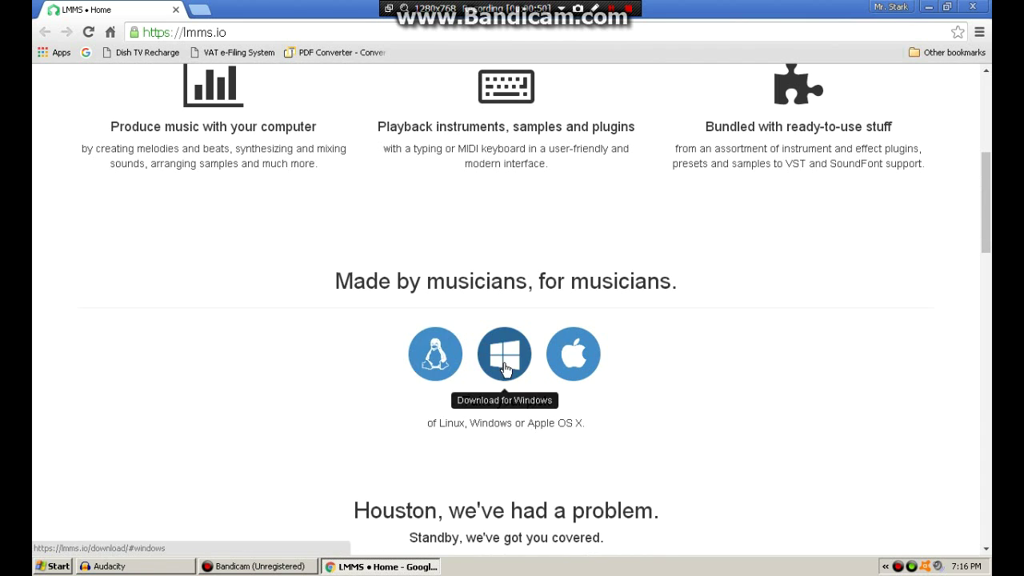
# Close the browser and launch LMMS from the desktop
pyautogui.click(973, 7)
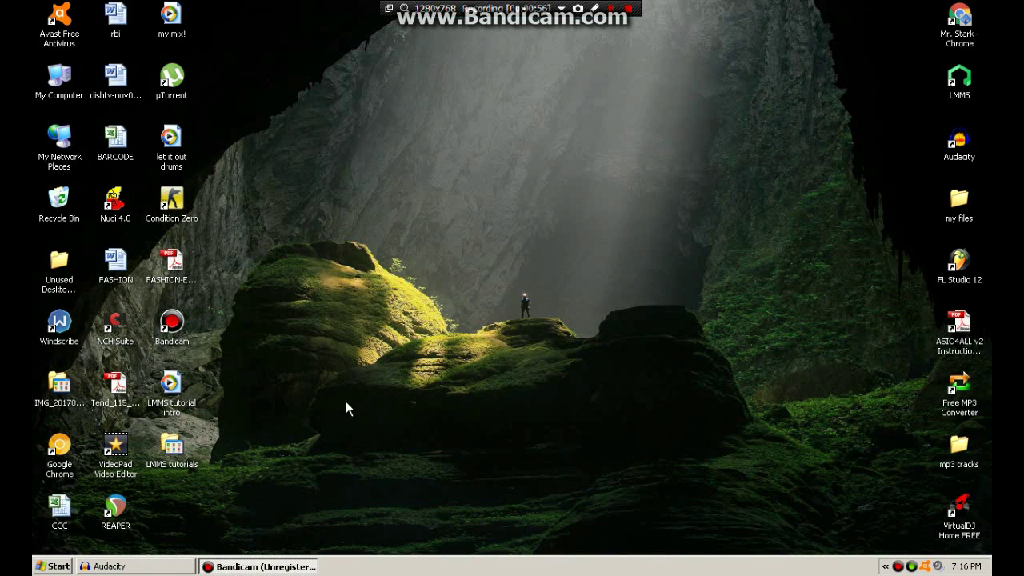
pyautogui.doubleClick(955, 89)
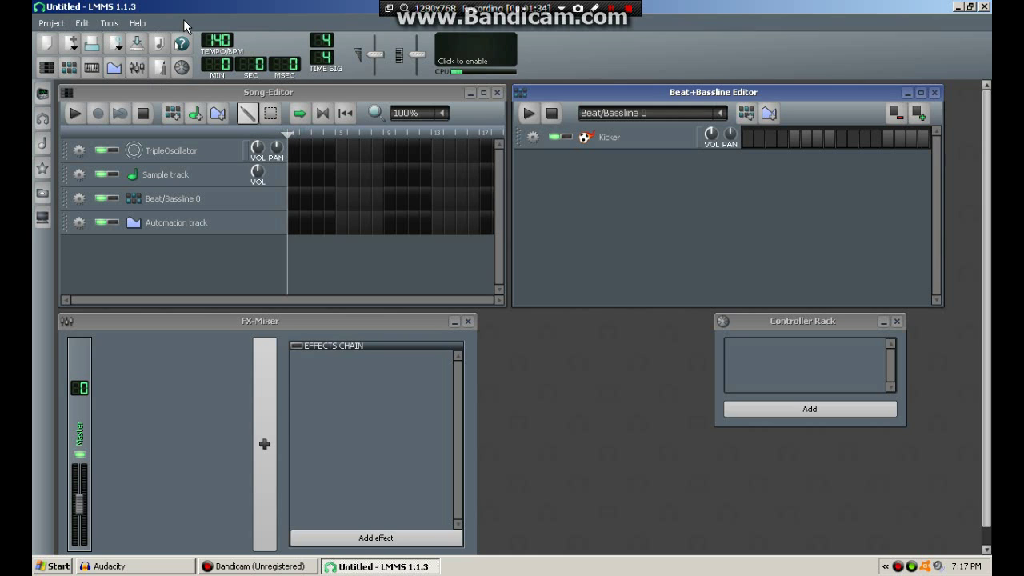
pyautogui.click(64, 23)
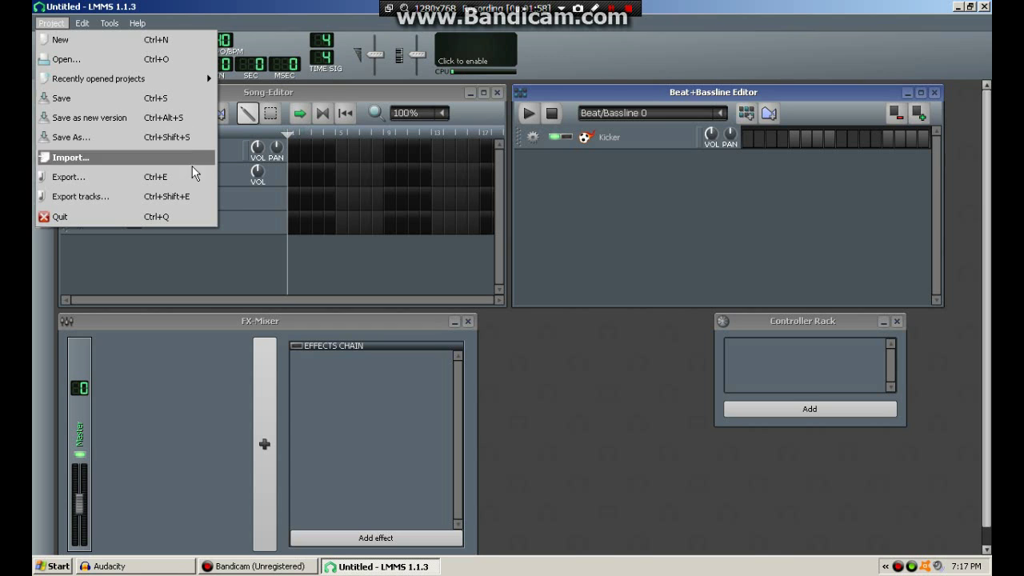
pyautogui.click(226, 7)
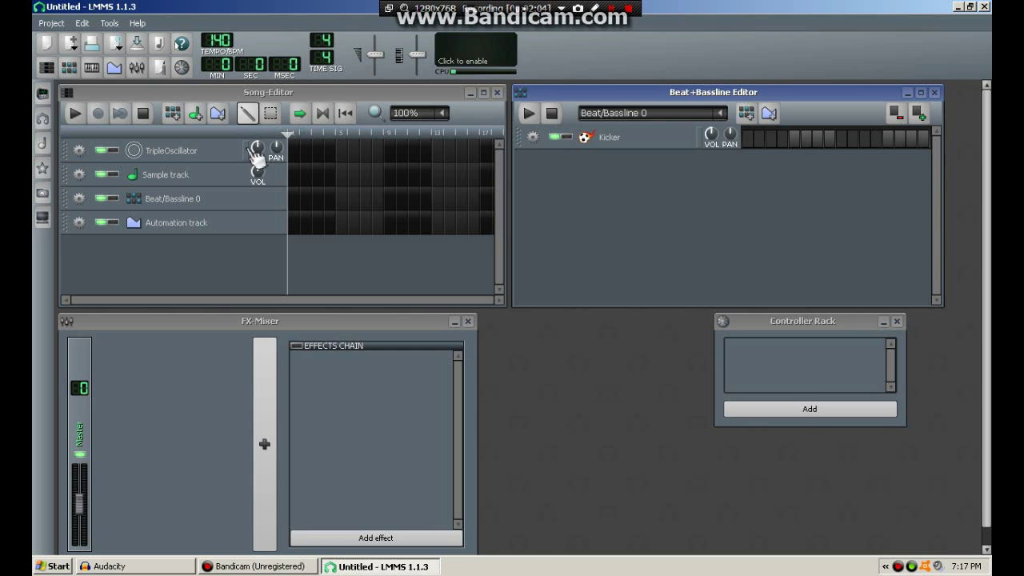
pyautogui.click(80, 23)
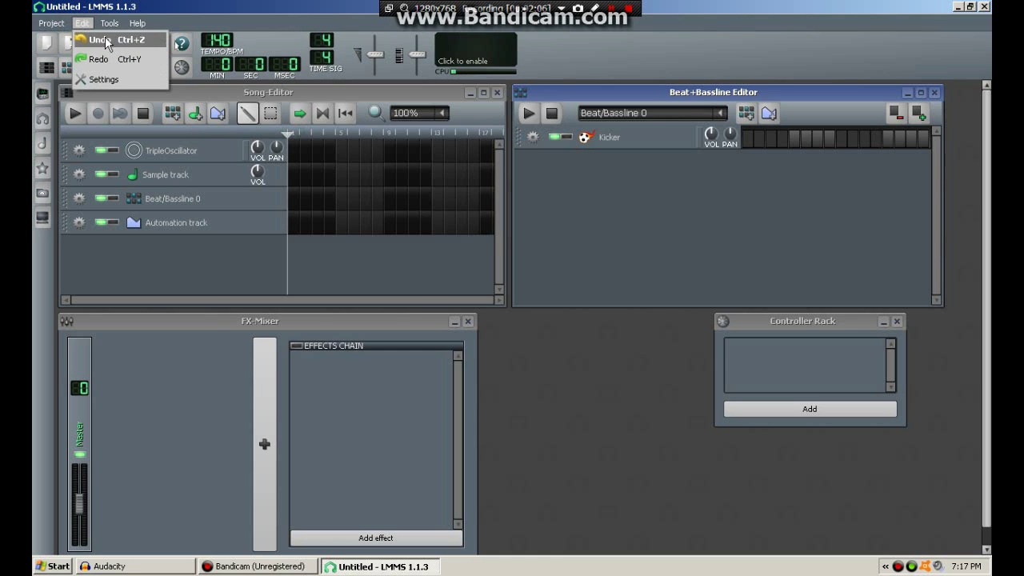
pyautogui.click(110, 24)
pyautogui.click(109, 25)
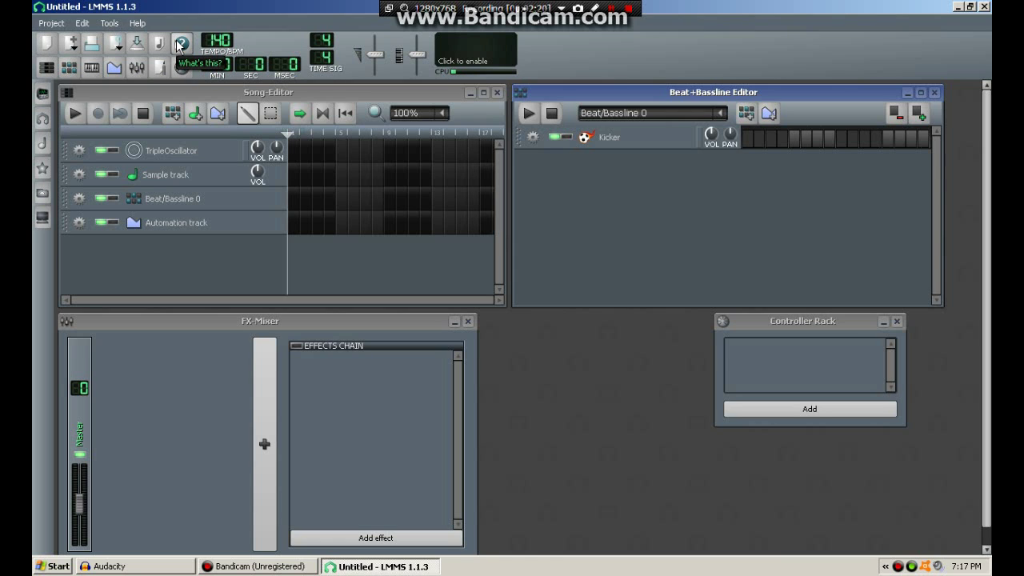
pyautogui.click(44, 24)
pyautogui.click(42, 42)
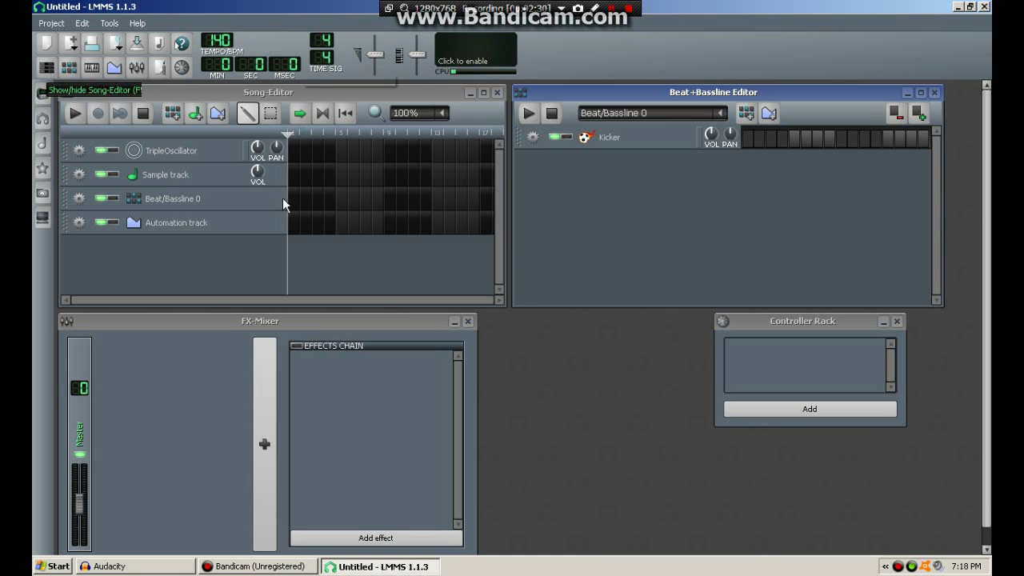
pyautogui.click(354, 104)
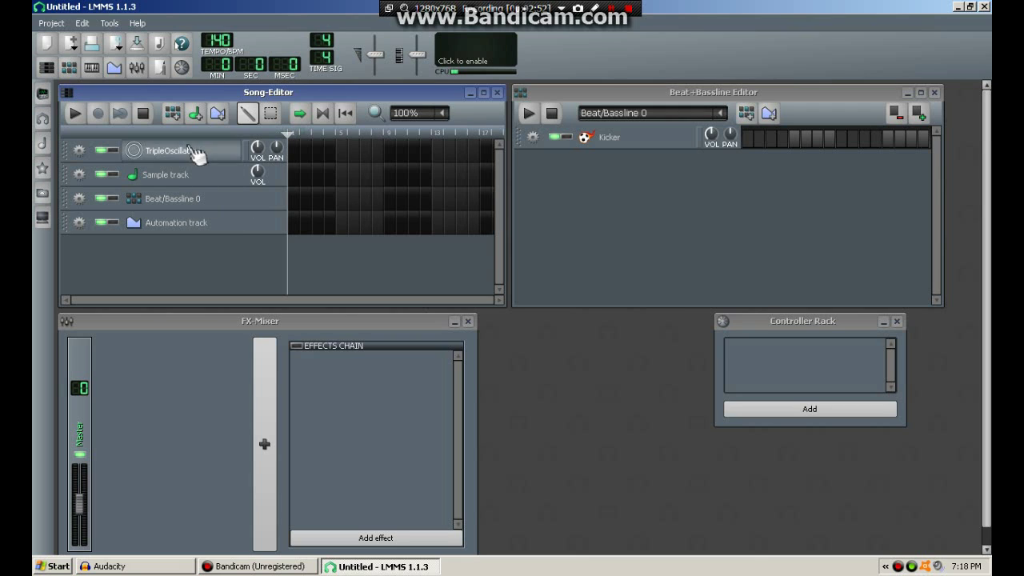
# Place Kicker hits on steps 1, 5, 9 and 13 of Beat/Bassline 0 and play the pattern briefly
pyautogui.click(546, 94)
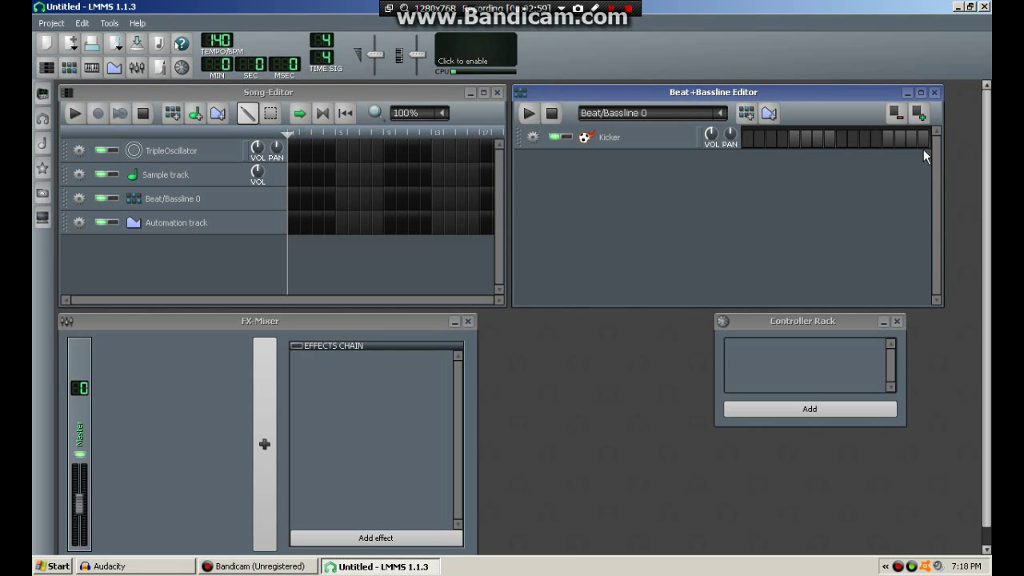
pyautogui.click(748, 139)
pyautogui.click(794, 140)
pyautogui.click(841, 139)
pyautogui.click(887, 139)
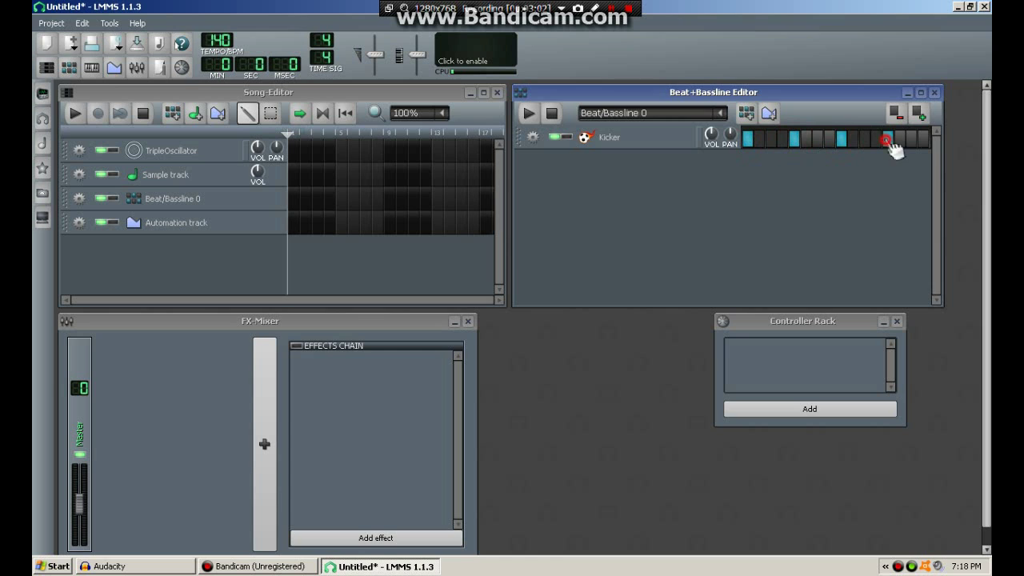
pyautogui.click(531, 115)
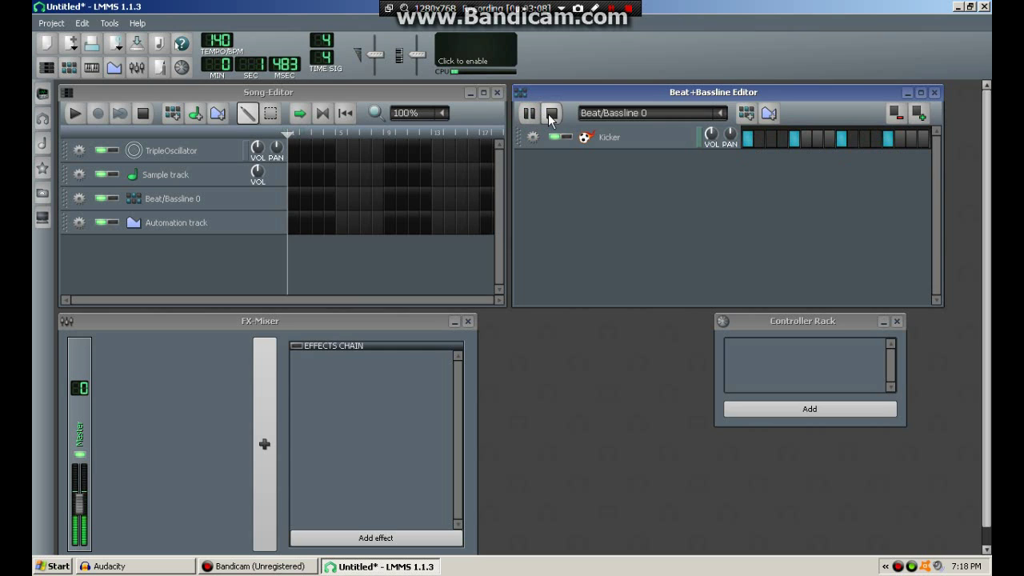
pyautogui.click(552, 116)
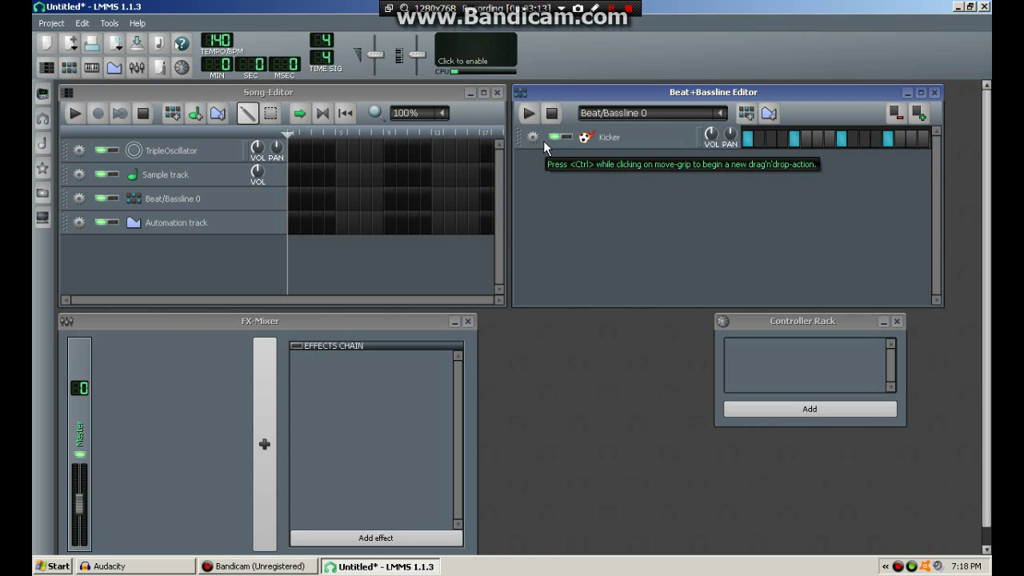
# Examine the Kicker and TripleOscillator instrument windows, closing each one
pyautogui.click(654, 144)
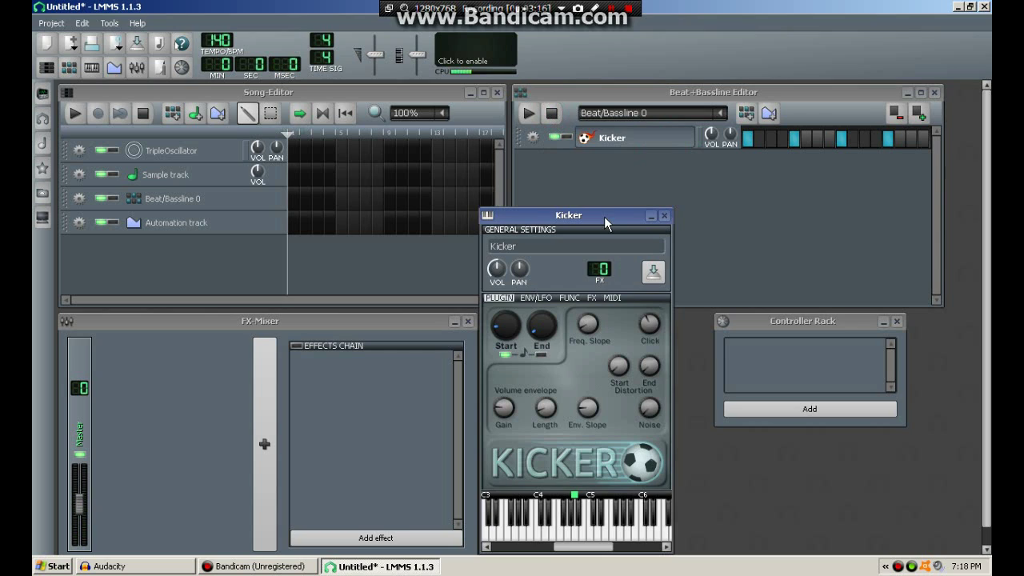
pyautogui.click(664, 216)
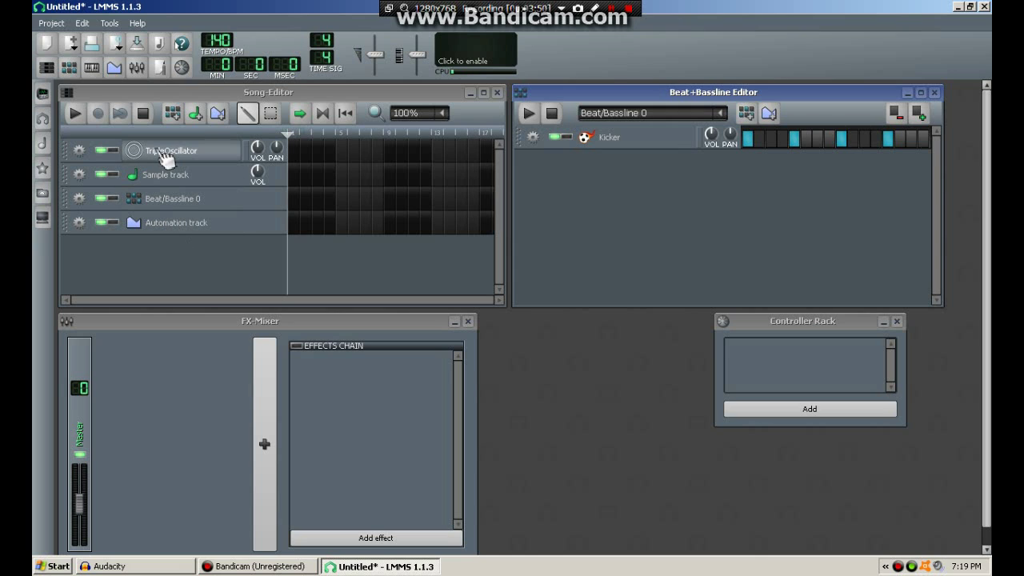
pyautogui.click(220, 154)
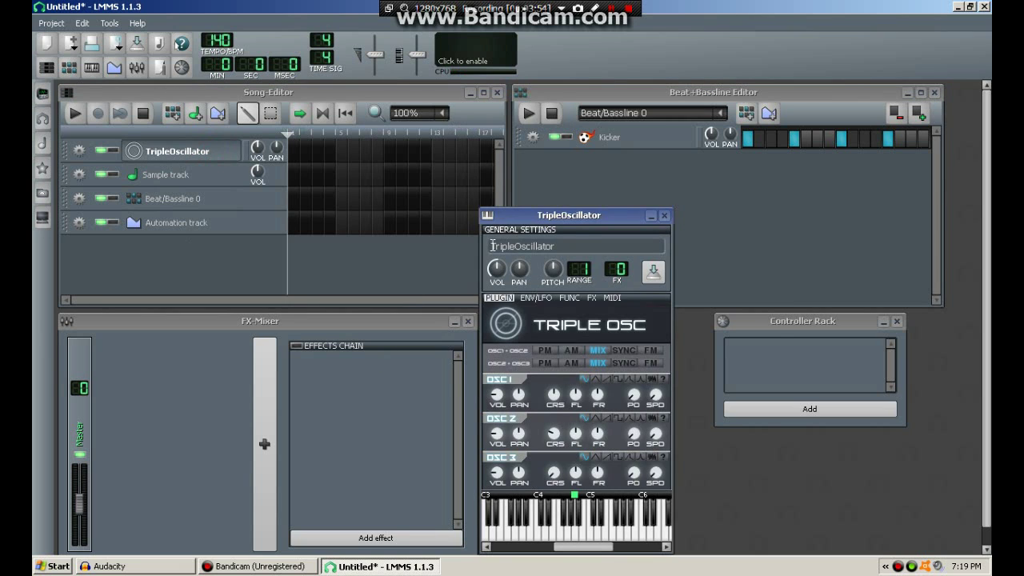
pyautogui.click(664, 217)
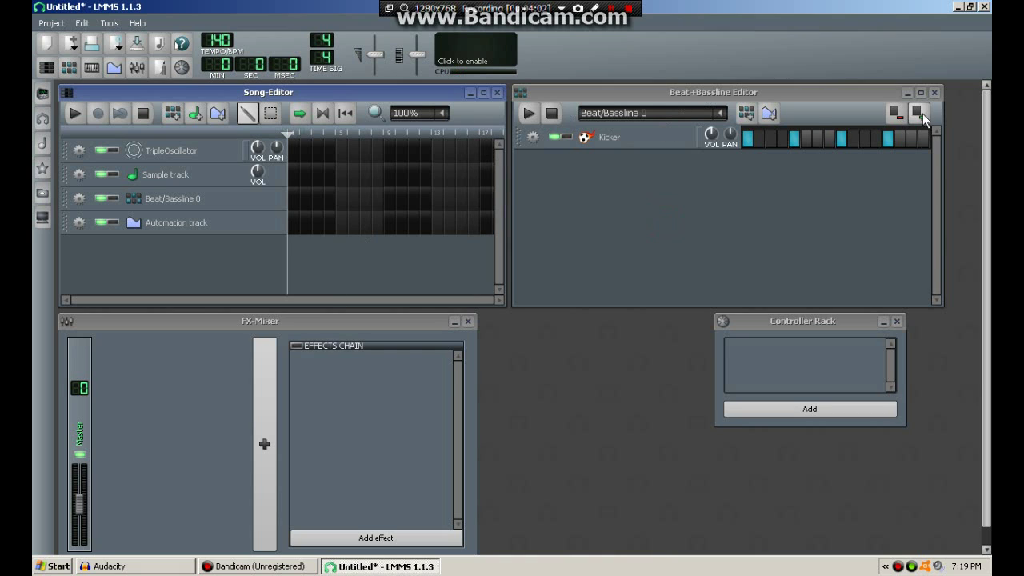
# Add five new effect channels to the FX-Mixer
pyautogui.click(278, 326)
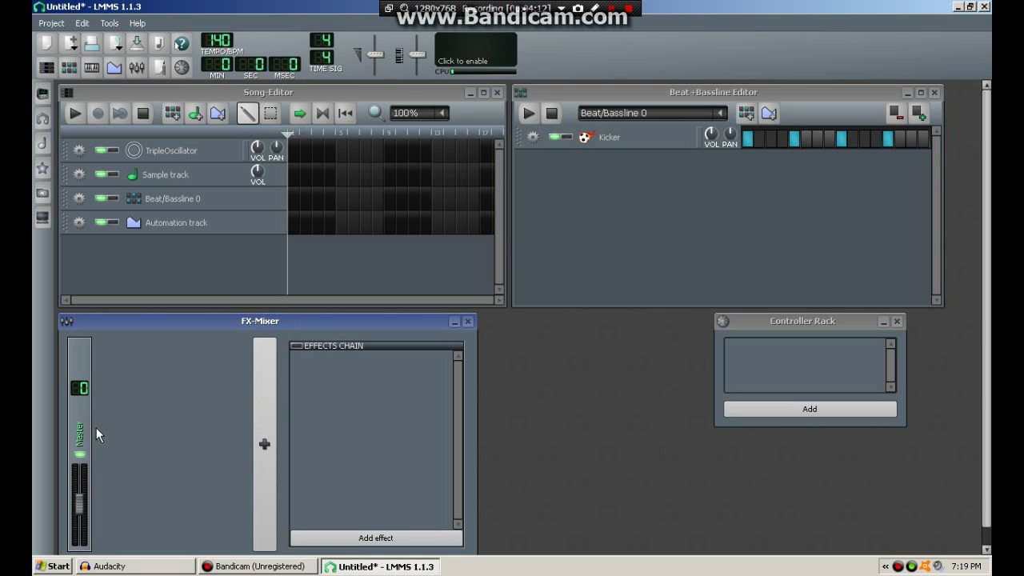
pyautogui.click(269, 442)
pyautogui.click(272, 440)
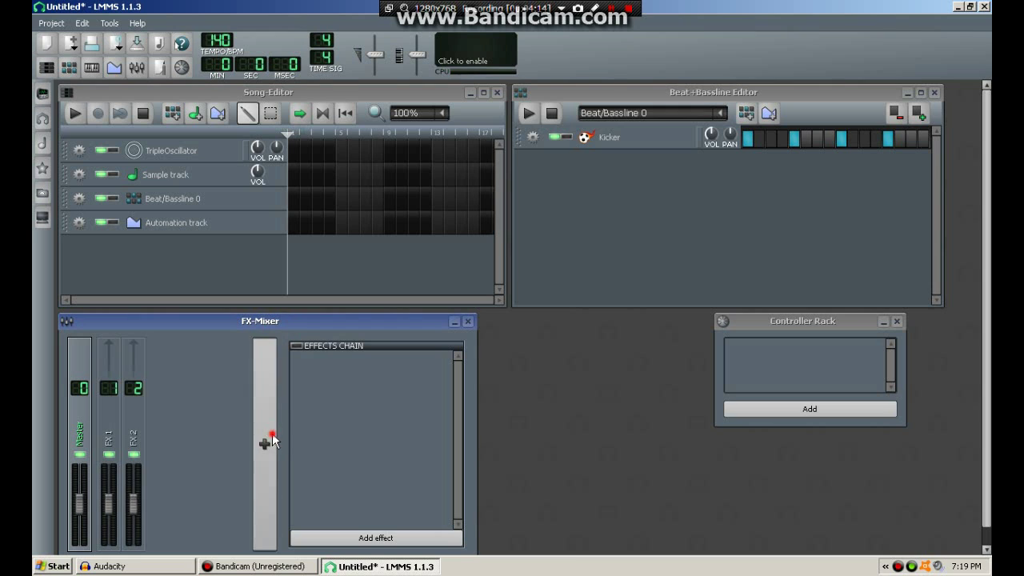
pyautogui.click(272, 440)
pyautogui.click(272, 440)
pyautogui.click(272, 440)
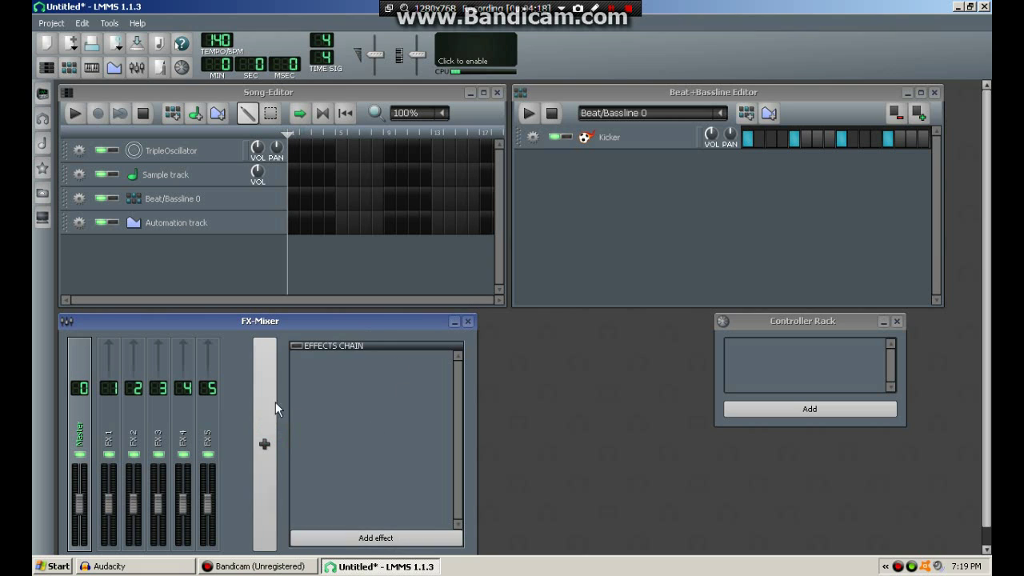
# Go through the new mixer channels, ending on FX 1, and move the Controller Rack beside the FX-Mixer
pyautogui.click(132, 436)
pyautogui.click(157, 436)
pyautogui.click(191, 425)
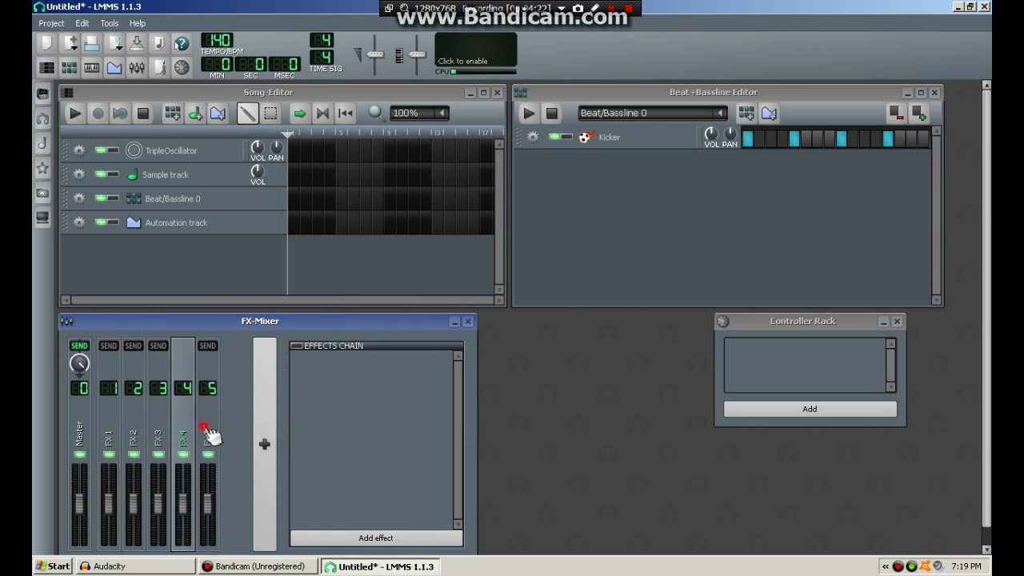
pyautogui.click(207, 430)
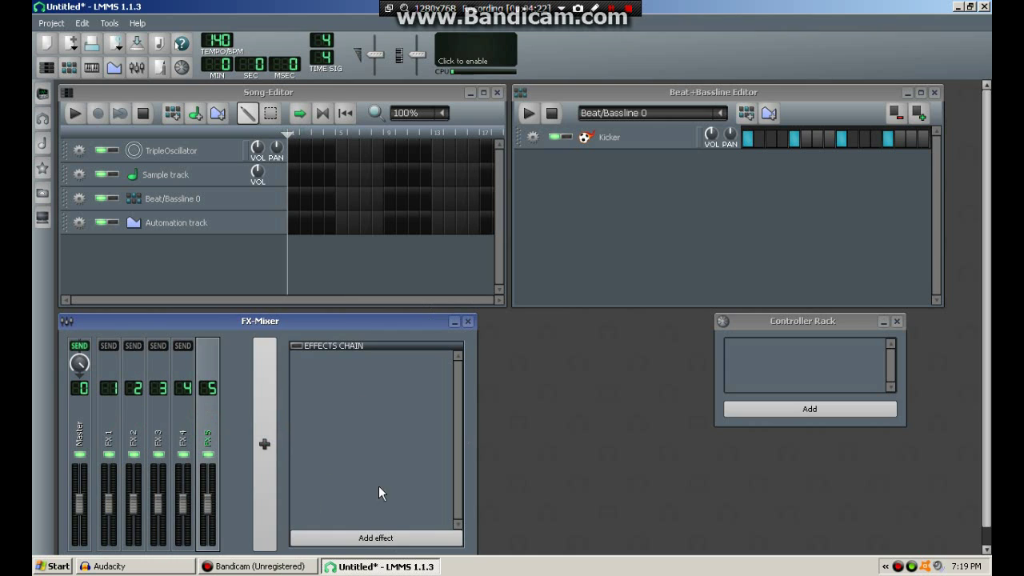
pyautogui.click(106, 432)
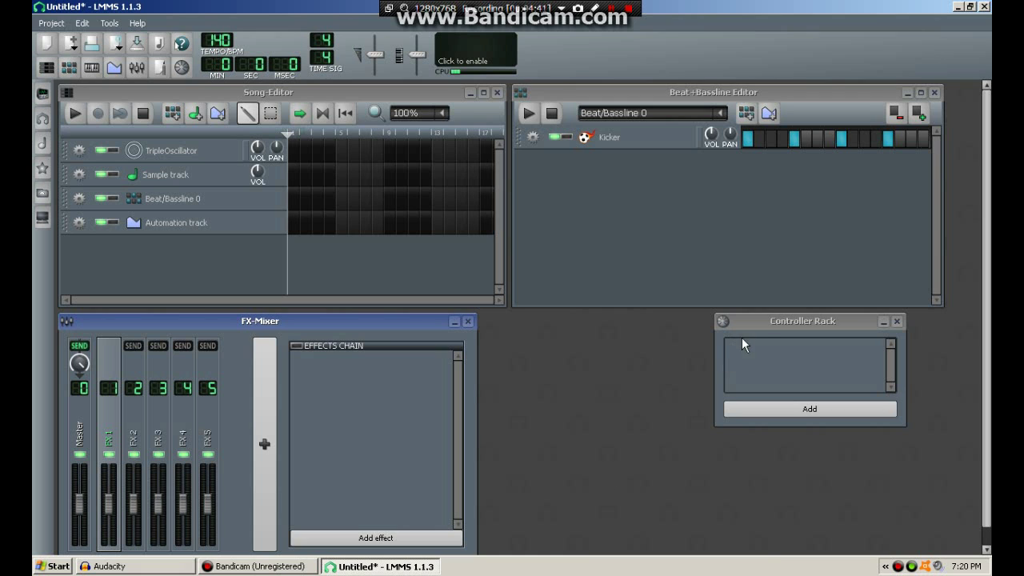
pyautogui.moveTo(761, 327); pyautogui.dragTo(533, 332)
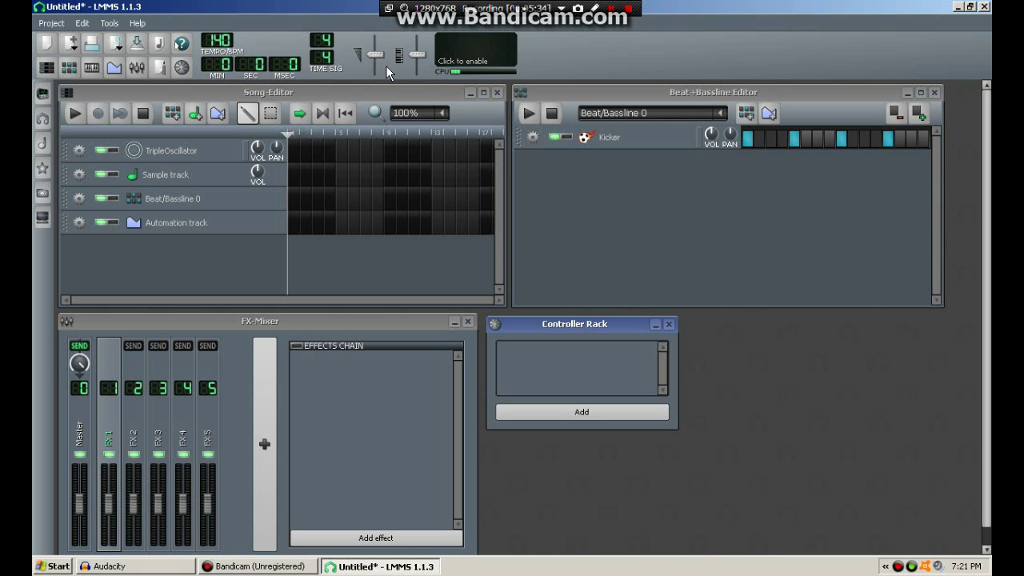
# Try adjusting the master volume and turn on the output waveform display
pyautogui.moveTo(376, 55)
pyautogui.mouseDown()
pyautogui.moveTo(383, 33)
pyautogui.moveTo(386, 105)
pyautogui.moveTo(380, 14)
pyautogui.moveTo(387, 63)
pyautogui.mouseUp()
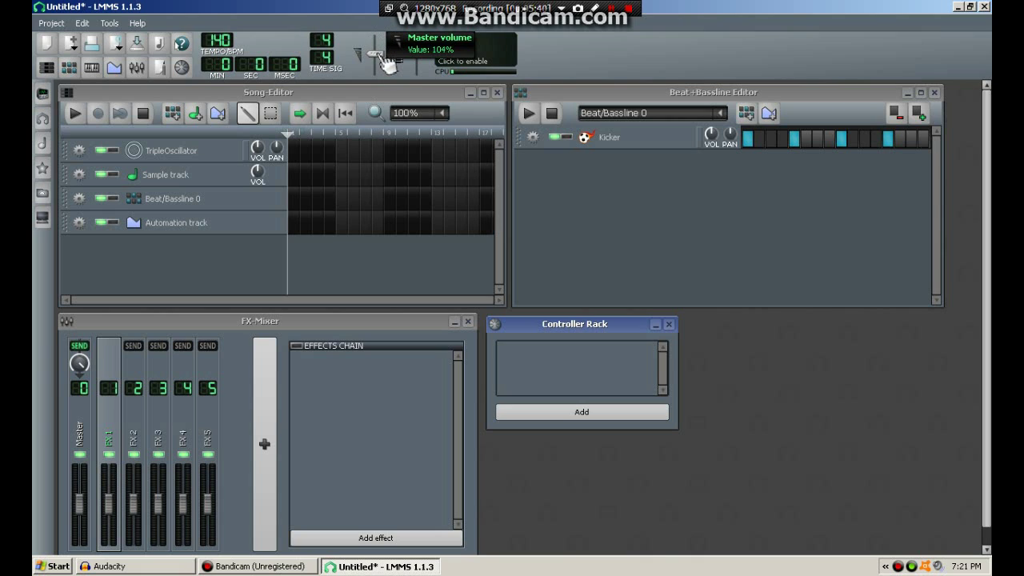
pyautogui.moveTo(387, 63); pyautogui.dragTo(438, 64)
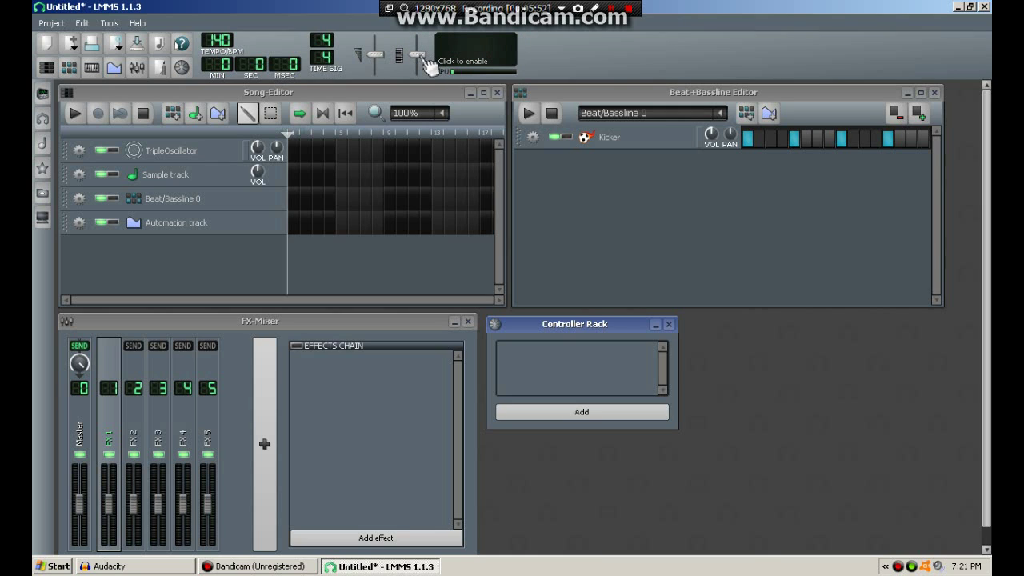
pyautogui.click(455, 53)
# Open the TripleOscillator instrument, audition several high and low notes on its keyboard, and close it
pyautogui.click(204, 153)
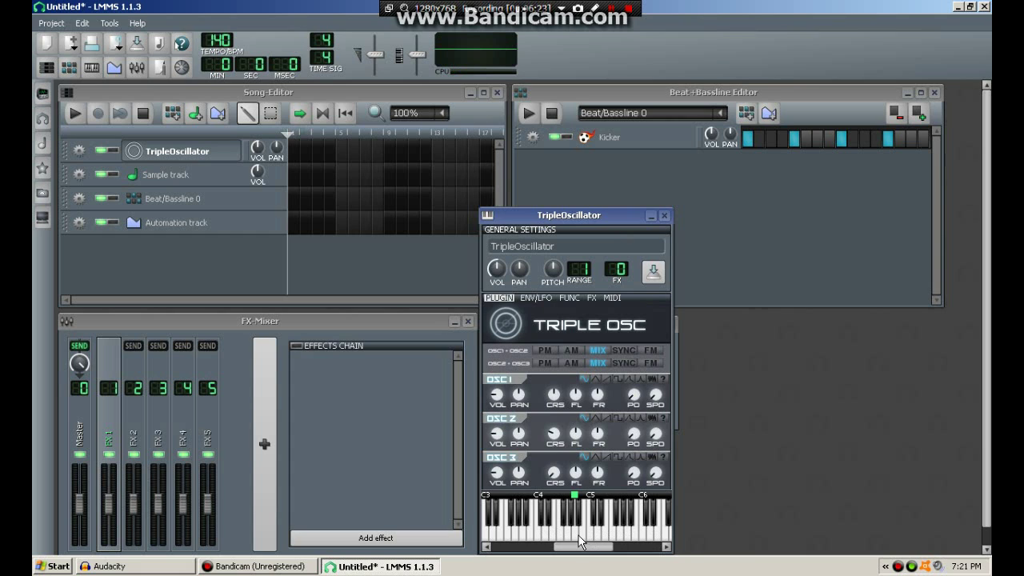
pyautogui.click(612, 536)
pyautogui.click(595, 530)
pyautogui.click(571, 535)
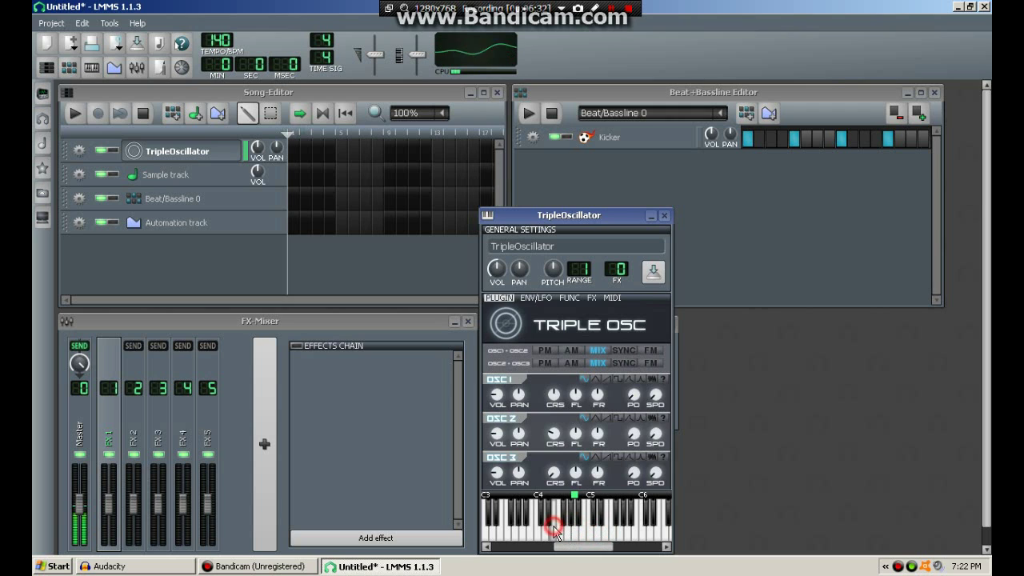
pyautogui.click(533, 530)
pyautogui.click(504, 533)
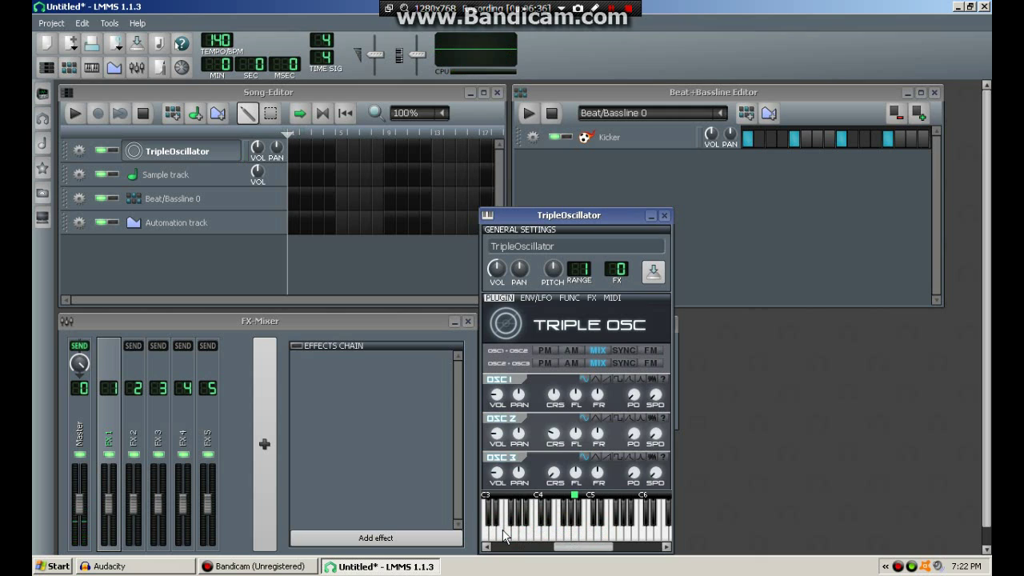
pyautogui.click(504, 535)
pyautogui.click(615, 533)
pyautogui.click(618, 532)
pyautogui.click(557, 534)
pyautogui.click(520, 532)
pyautogui.click(505, 534)
pyautogui.click(664, 216)
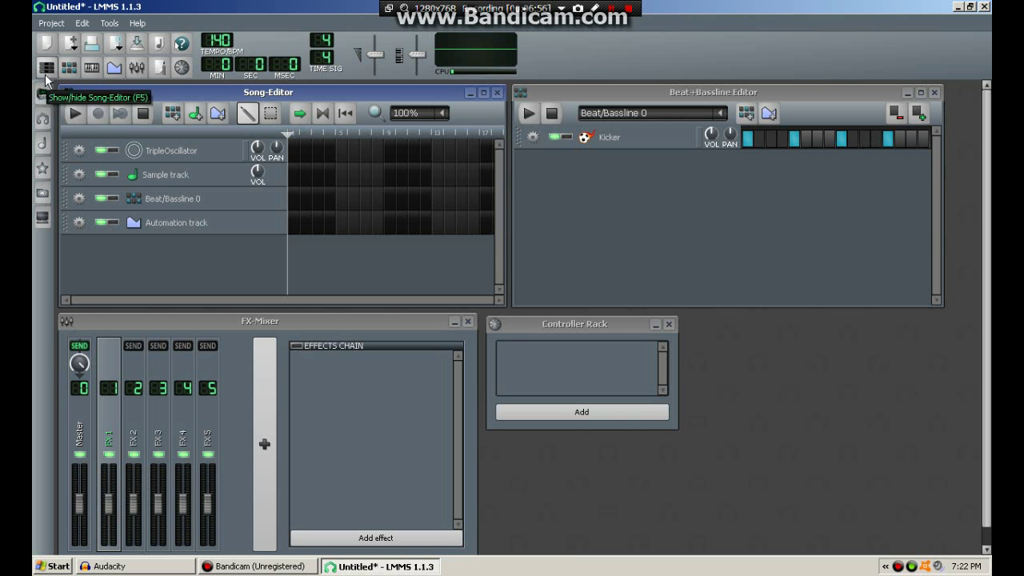
# Show the list of available instrument plugins
pyautogui.click(44, 94)
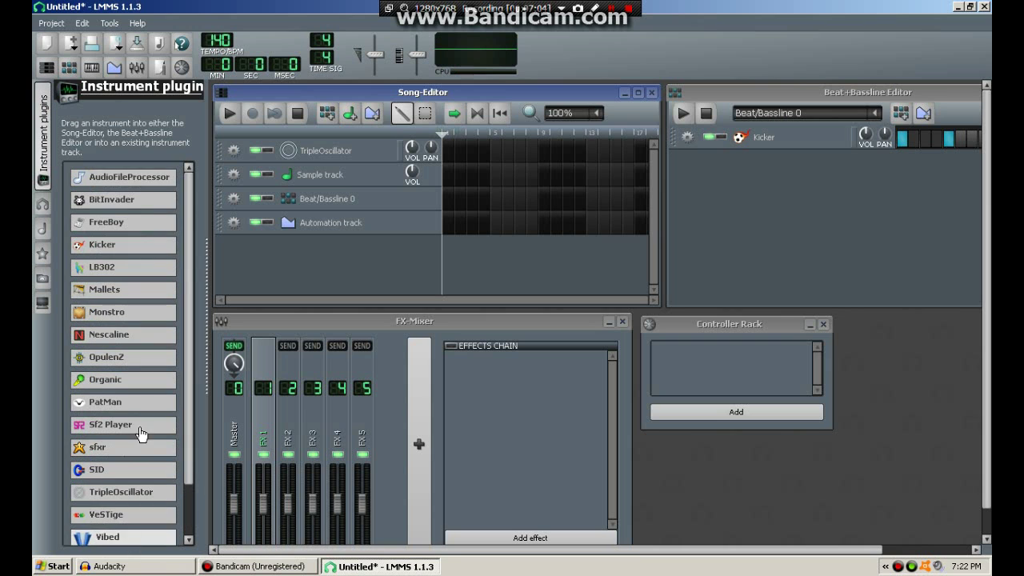
# Look through the full list of instrument plugins and close it
pyautogui.scroll(-3, 146, 472)
pyautogui.scroll(2, 138, 209)
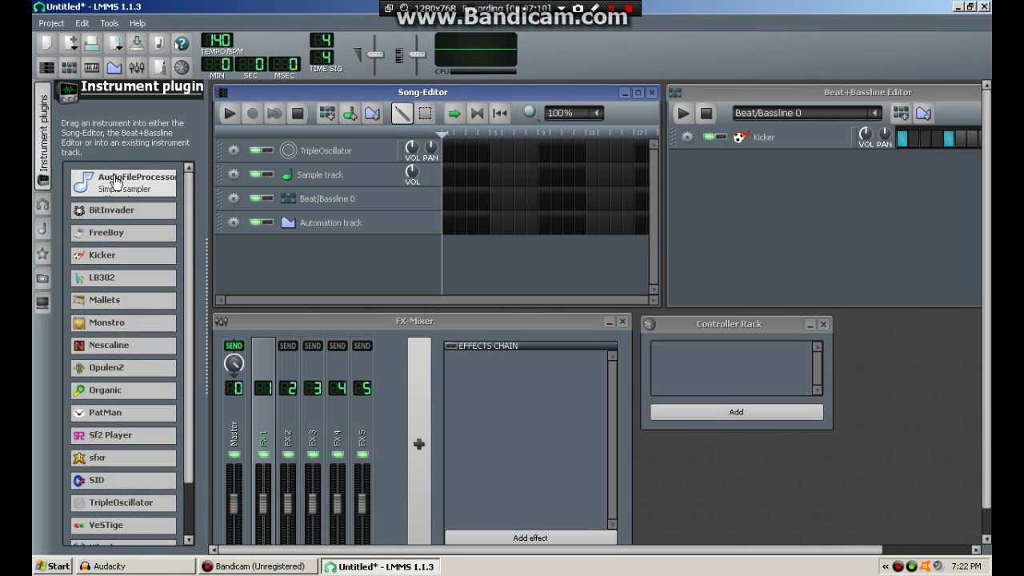
pyautogui.click(44, 159)
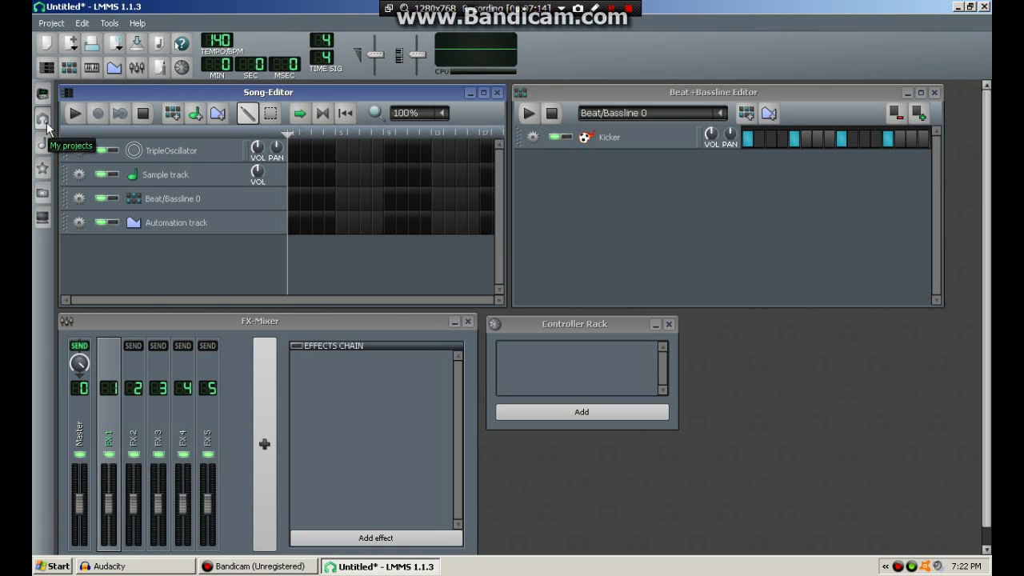
# Show the saved projects, select the CoolSongs folder, and expand and collapse the Demos folder
pyautogui.click(44, 120)
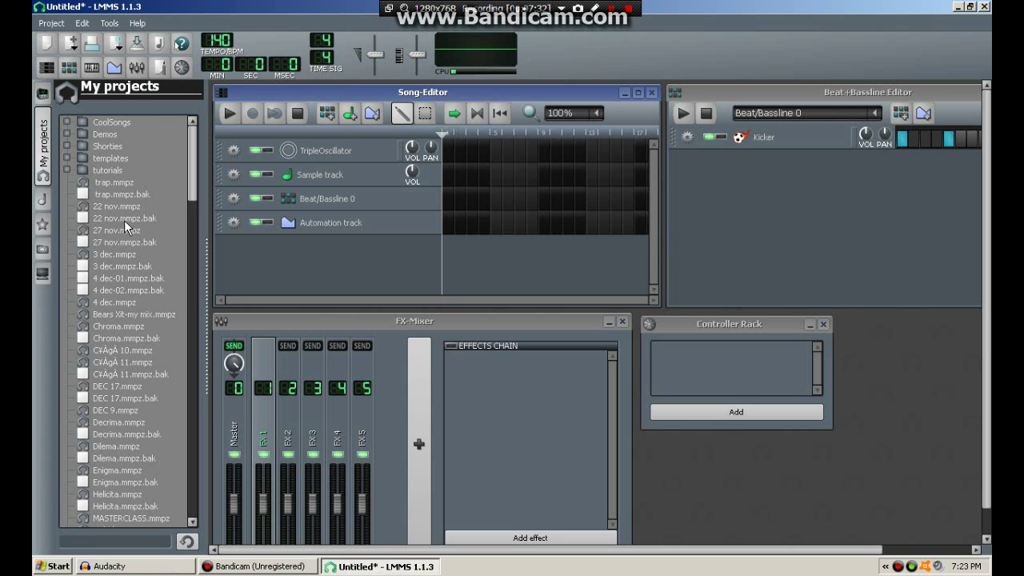
pyautogui.click(120, 121)
pyautogui.click(132, 122)
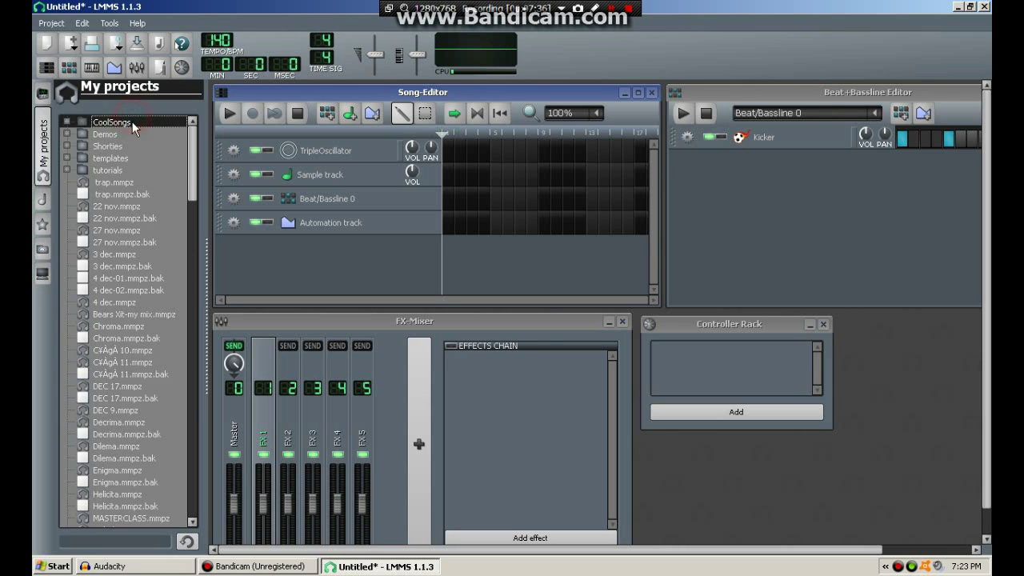
pyautogui.click(127, 133)
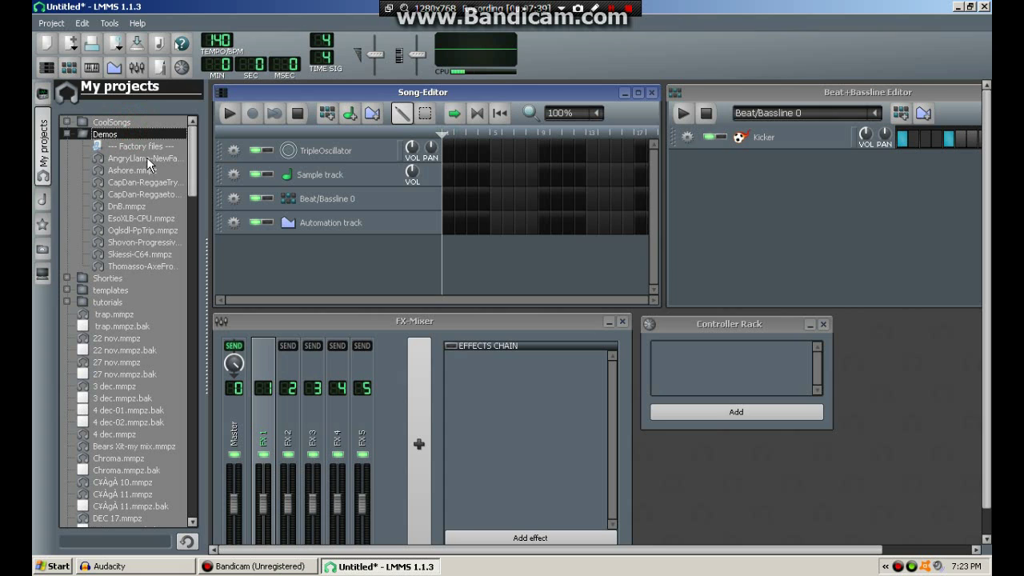
pyautogui.click(152, 134)
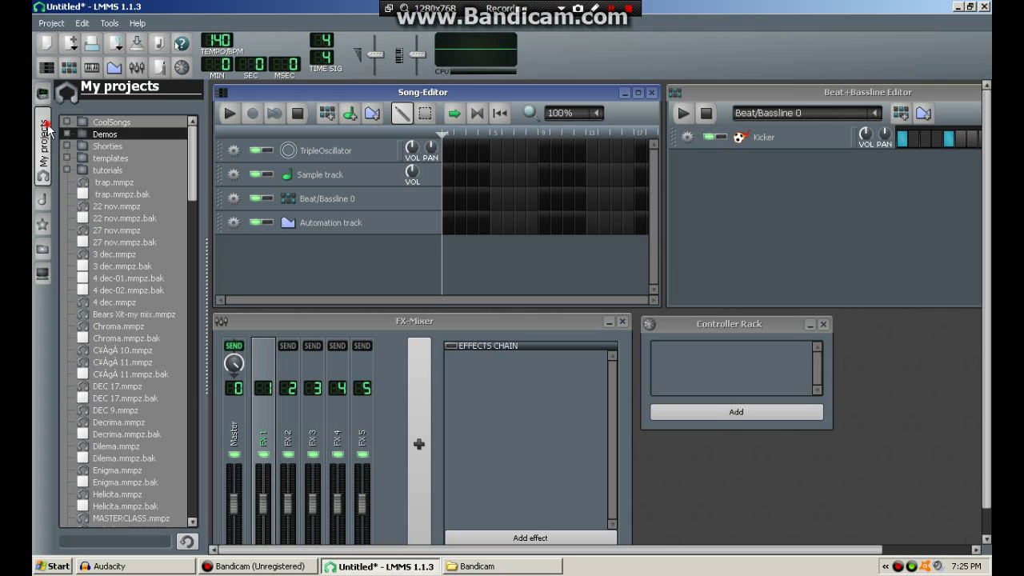
# Show the sample library and go through its Vocals, basses and waveforms folders
pyautogui.click(46, 202)
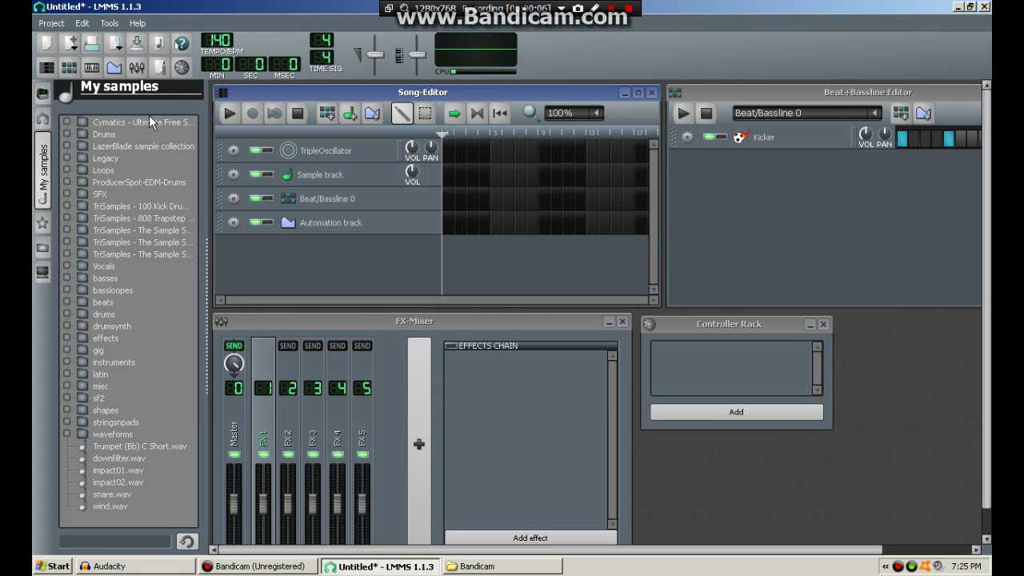
pyautogui.click(112, 266)
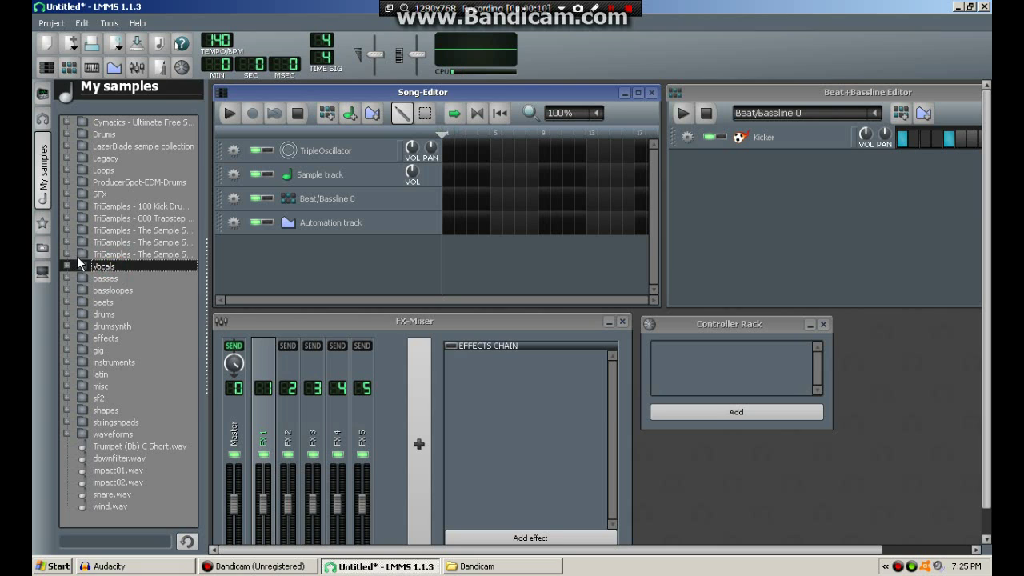
pyautogui.click(113, 279)
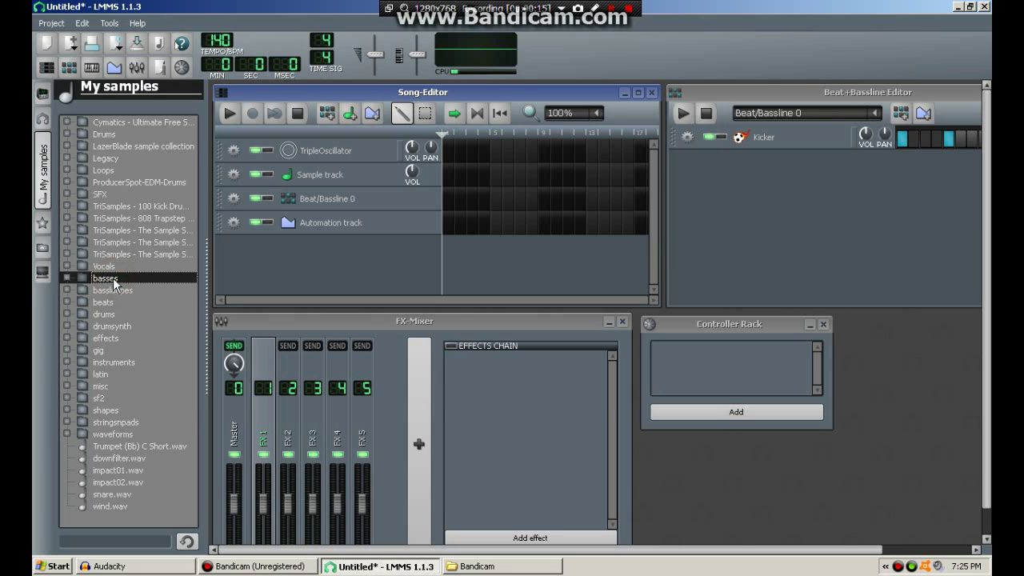
pyautogui.click(115, 435)
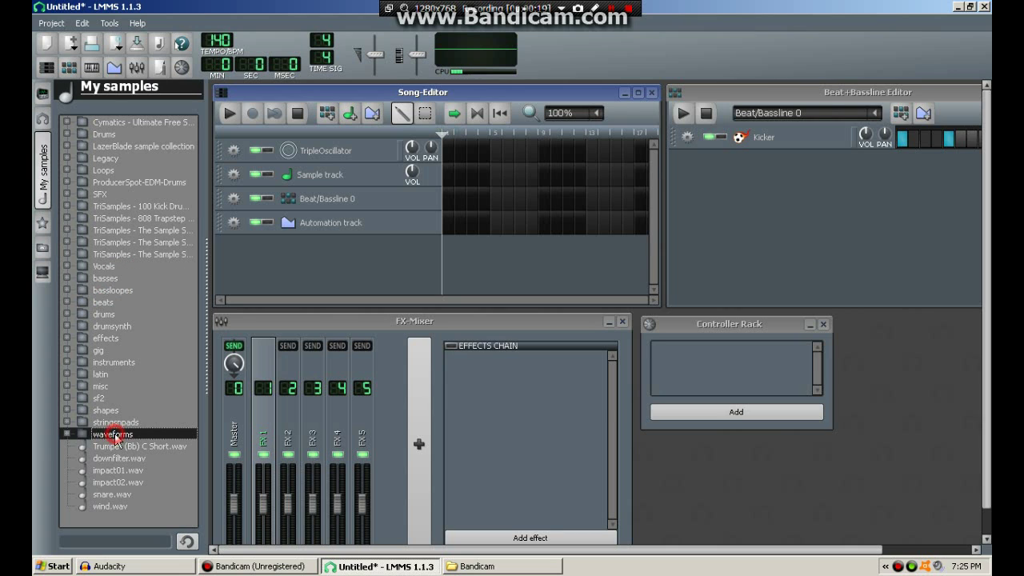
pyautogui.click(109, 279)
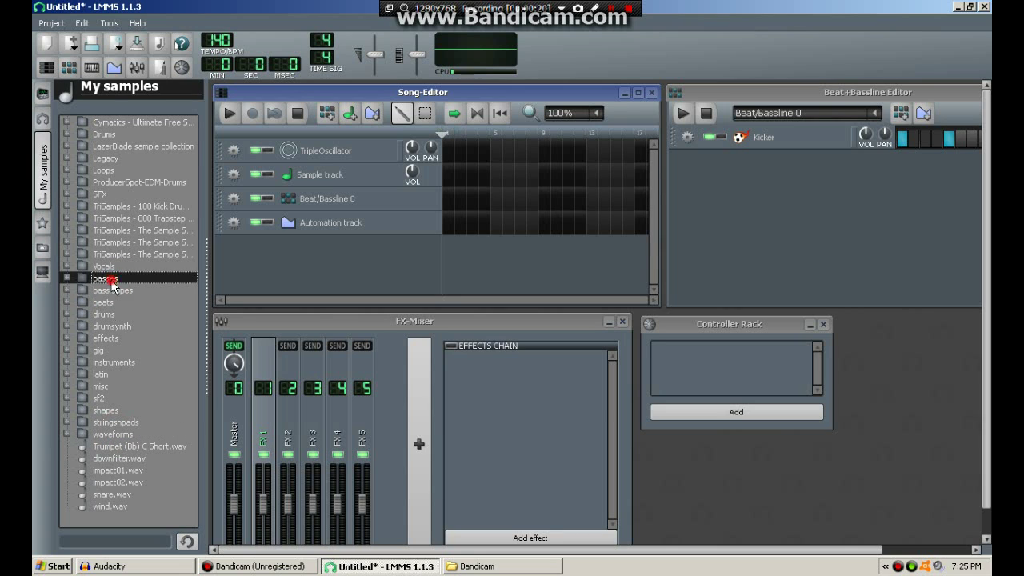
pyautogui.click(113, 435)
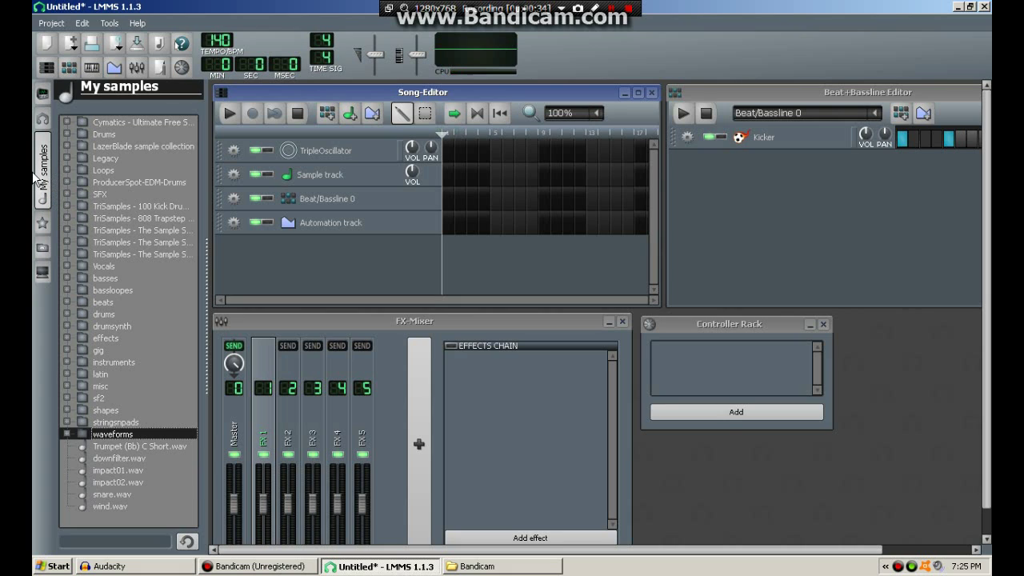
# Preview the samples impact01.wav, impact02.wav and downfilter.wav, and close the sample library
pyautogui.click(129, 466)
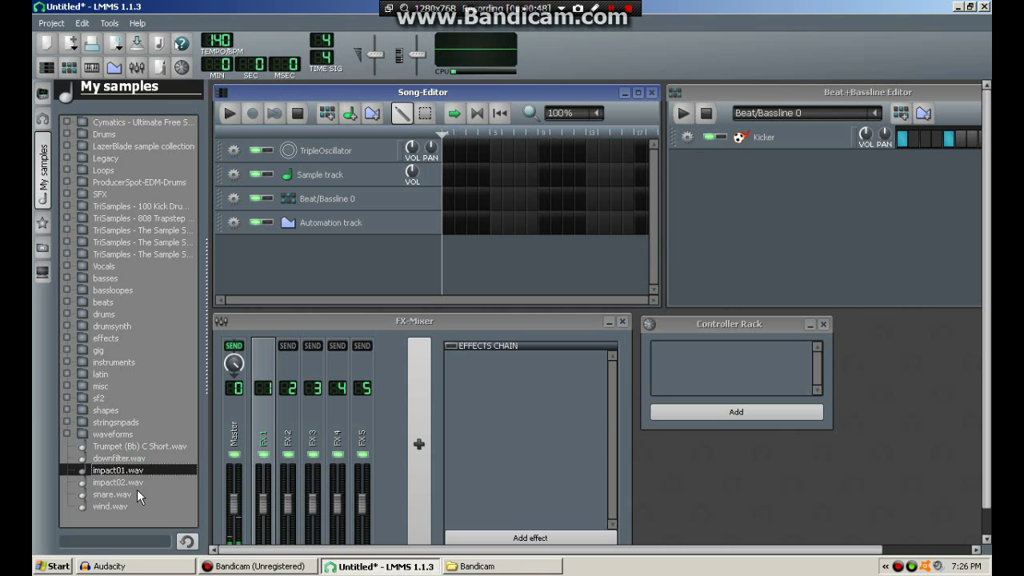
pyautogui.click(148, 482)
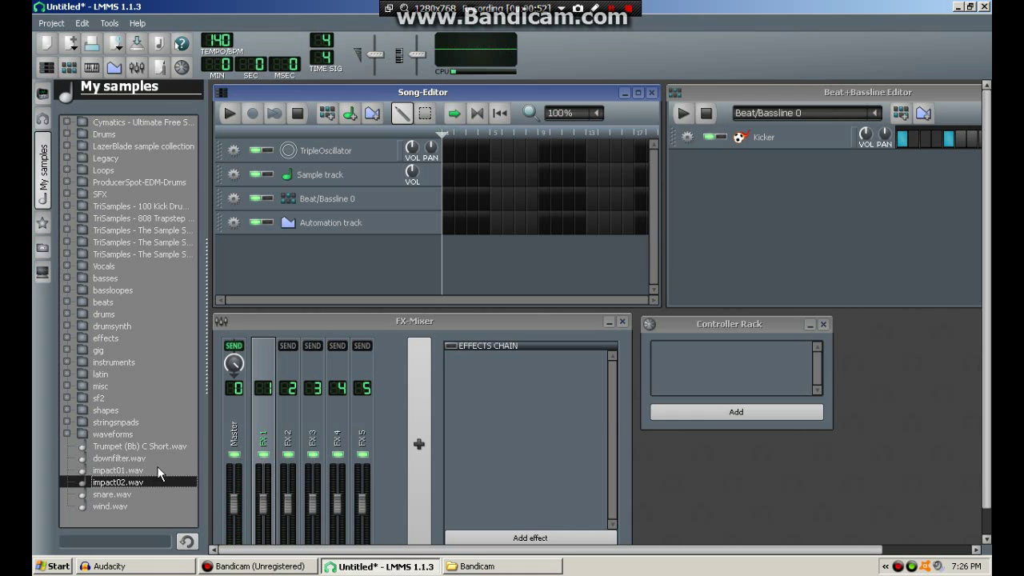
pyautogui.click(157, 457)
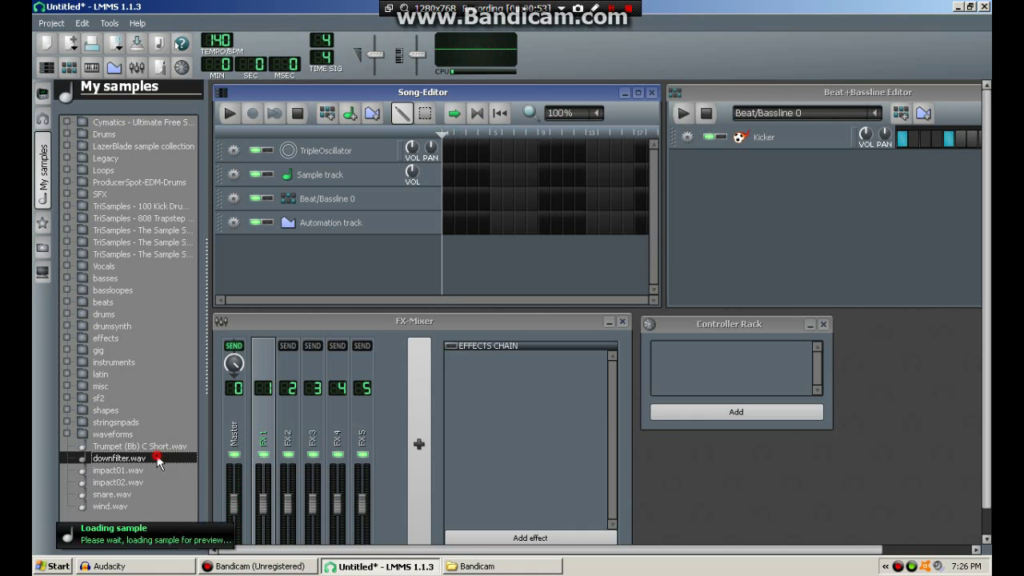
pyautogui.click(39, 154)
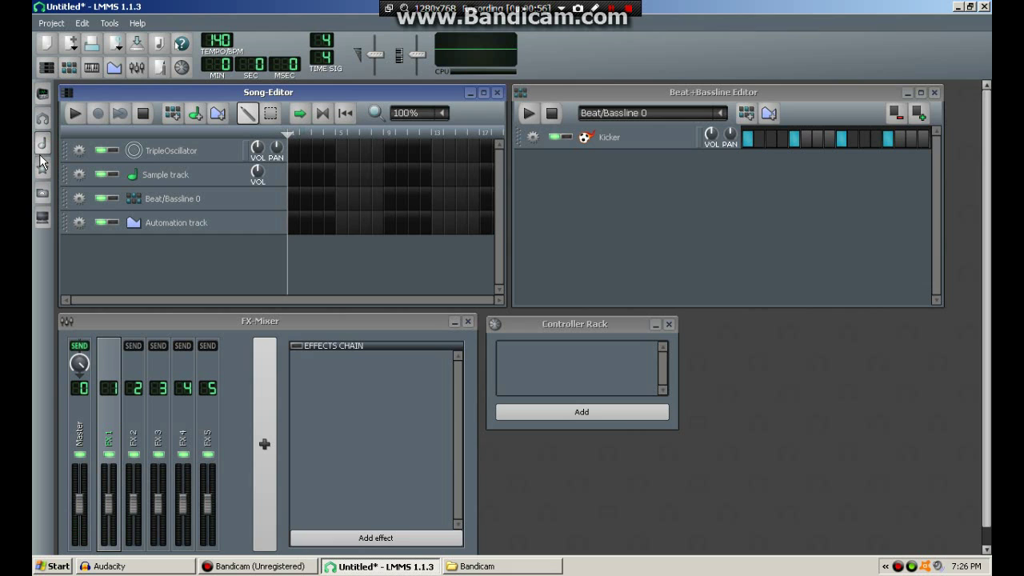
# Compare the preset folders with the instrument plugin list and expand the AudioFileProcessor preset folder
pyautogui.click(45, 167)
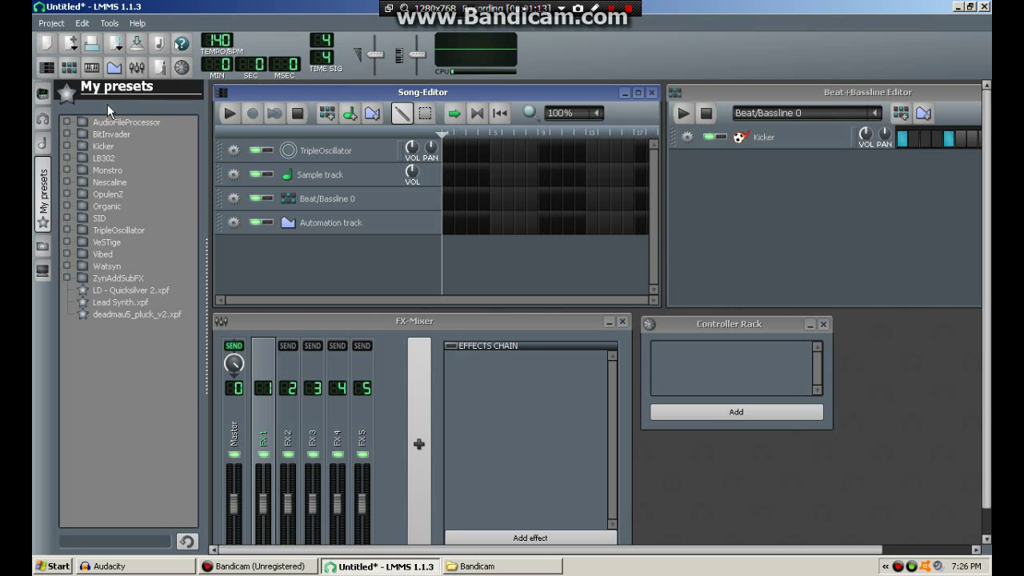
pyautogui.click(44, 98)
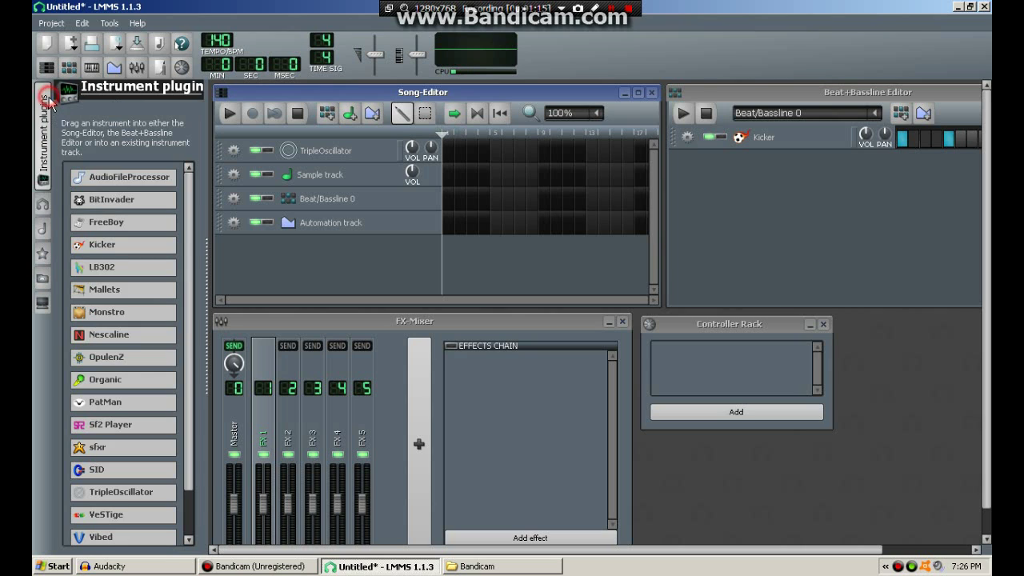
pyautogui.click(42, 253)
pyautogui.click(44, 96)
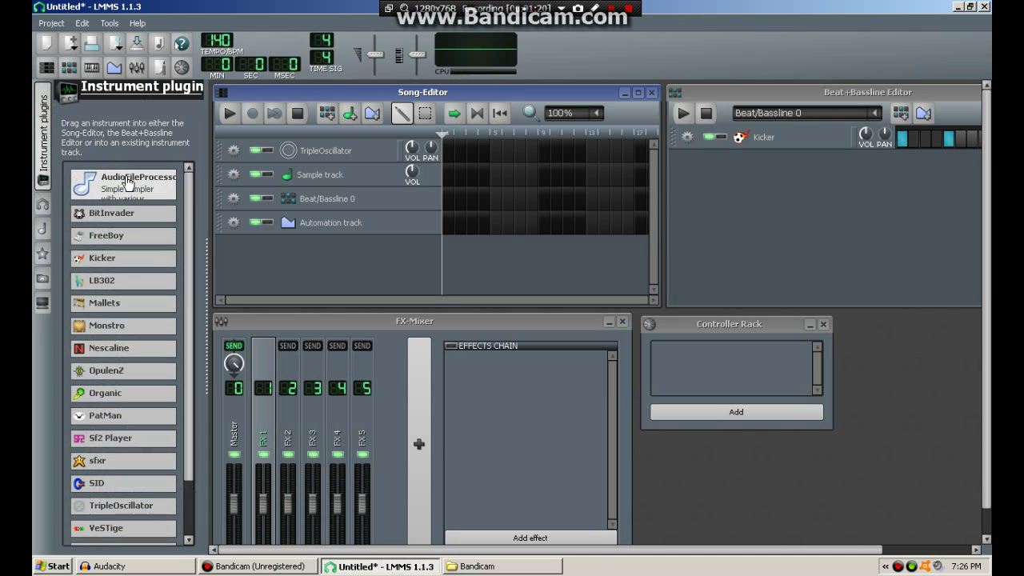
pyautogui.click(43, 254)
pyautogui.doubleClick(131, 121)
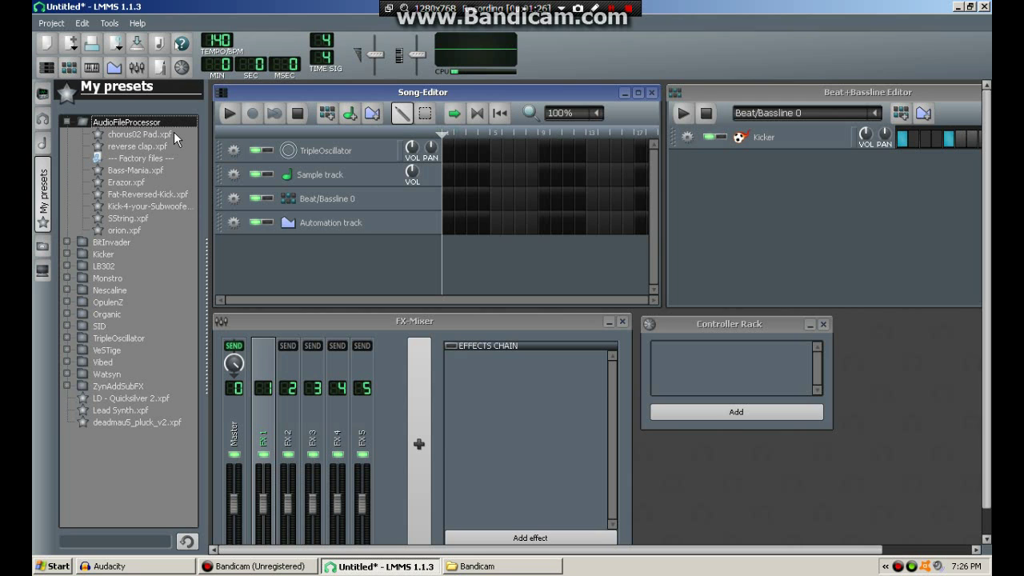
# Add an AudioFileProcessor track to the Song-Editor, open the instrument, try a note on its keyboard and close it
pyautogui.click(45, 96)
pyautogui.moveTo(132, 178); pyautogui.dragTo(304, 268)
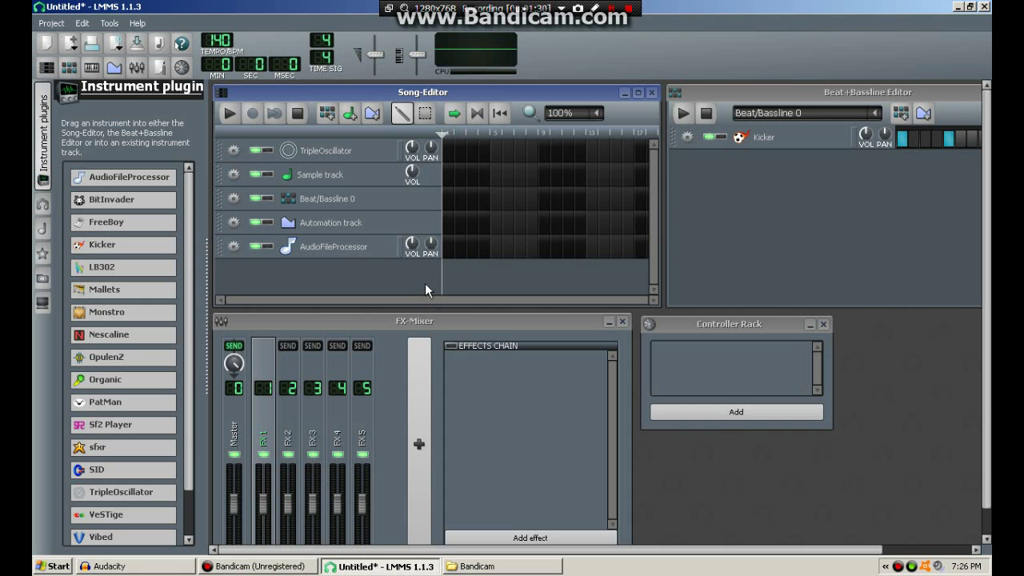
pyautogui.click(367, 260)
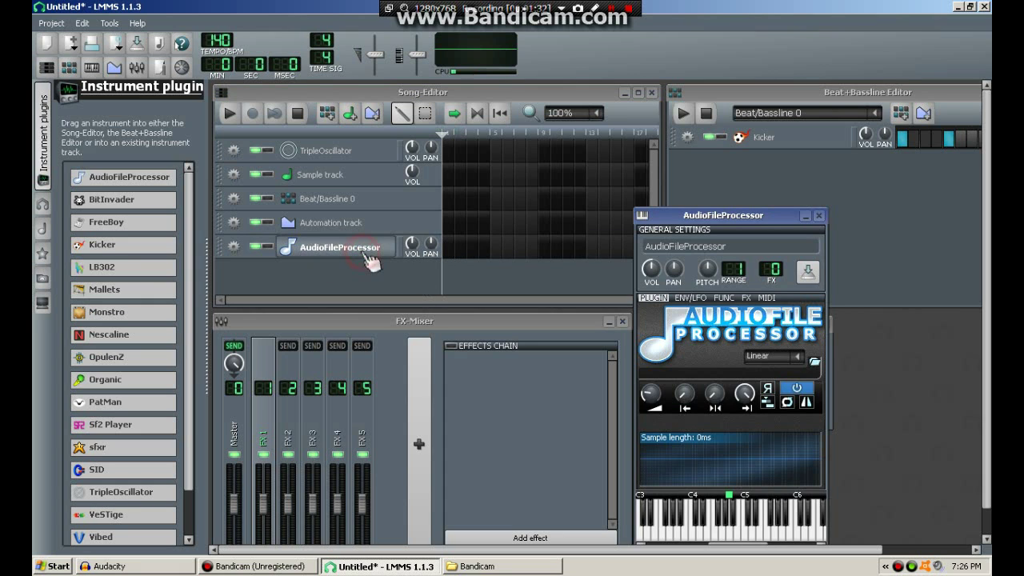
pyautogui.click(730, 520)
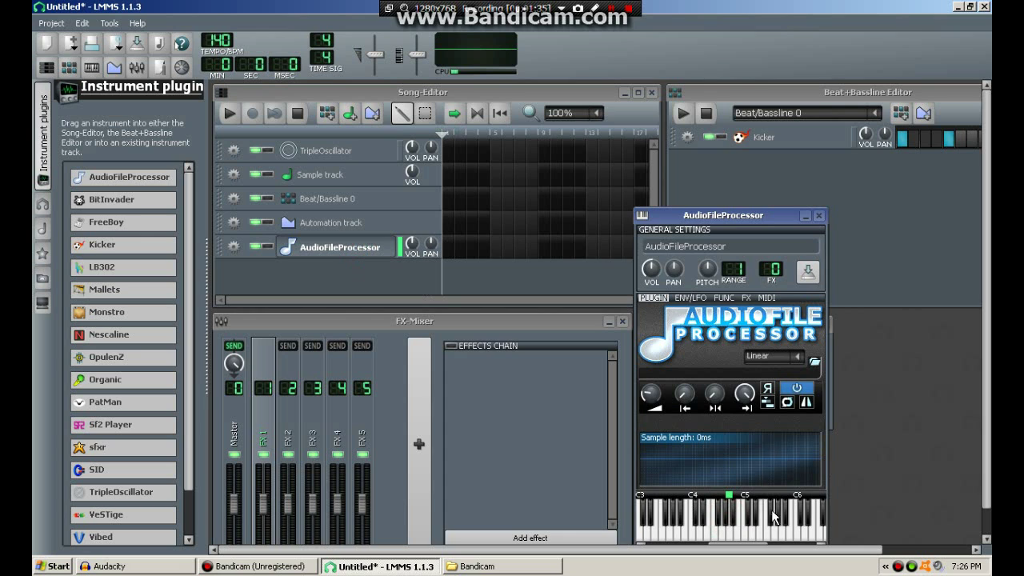
pyautogui.click(824, 218)
# Preview the Kick-4-your-Subwoofer preset, add it to the Song-Editor as a track and open its instrument window
pyautogui.click(42, 253)
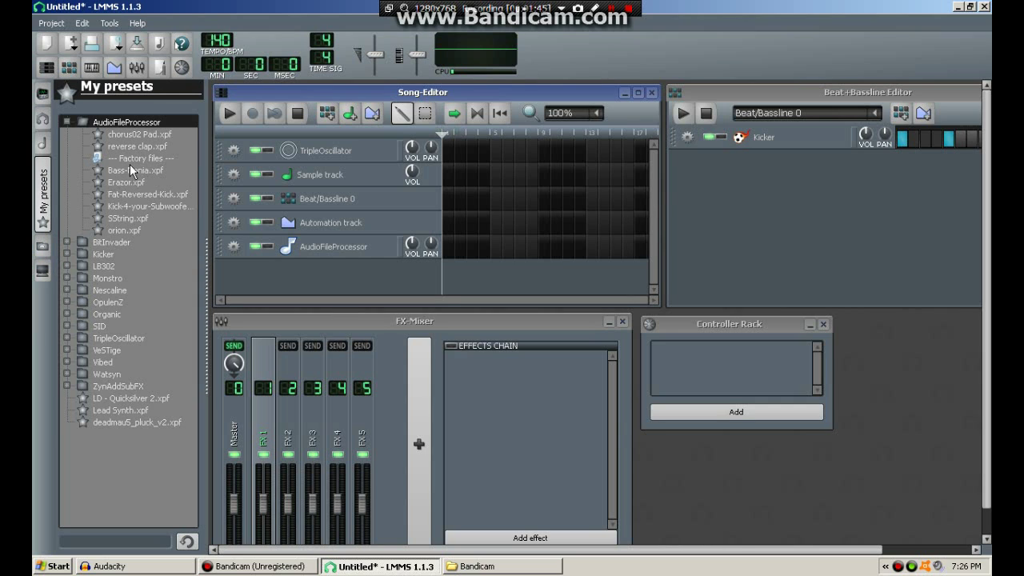
pyautogui.click(150, 206)
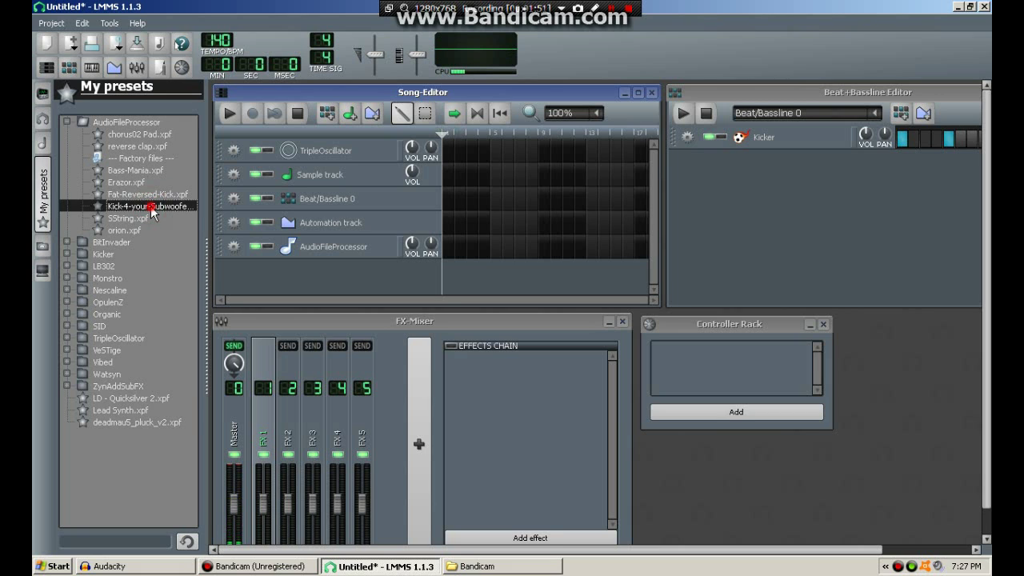
pyautogui.moveTo(150, 206); pyautogui.dragTo(255, 275)
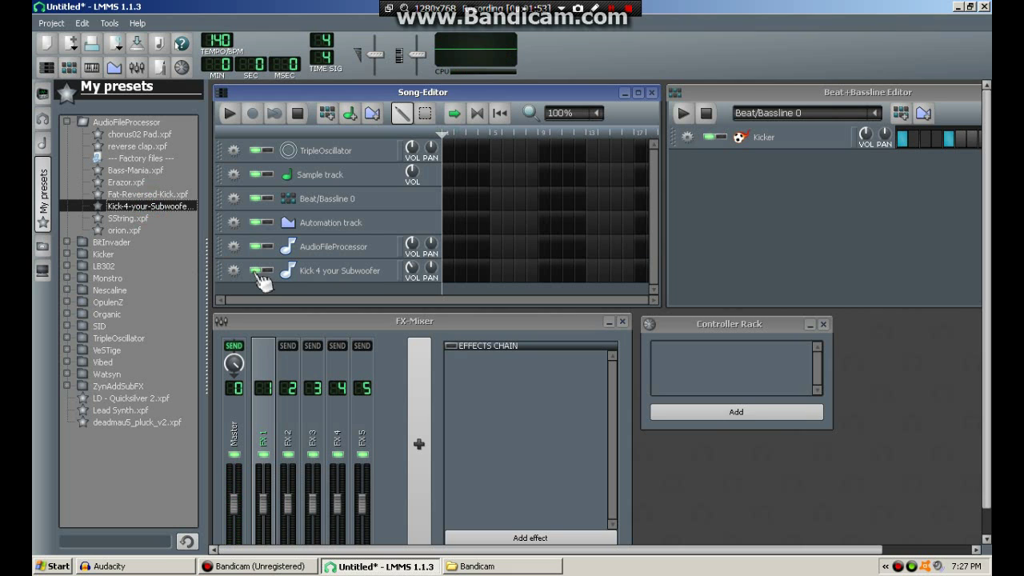
pyautogui.click(318, 273)
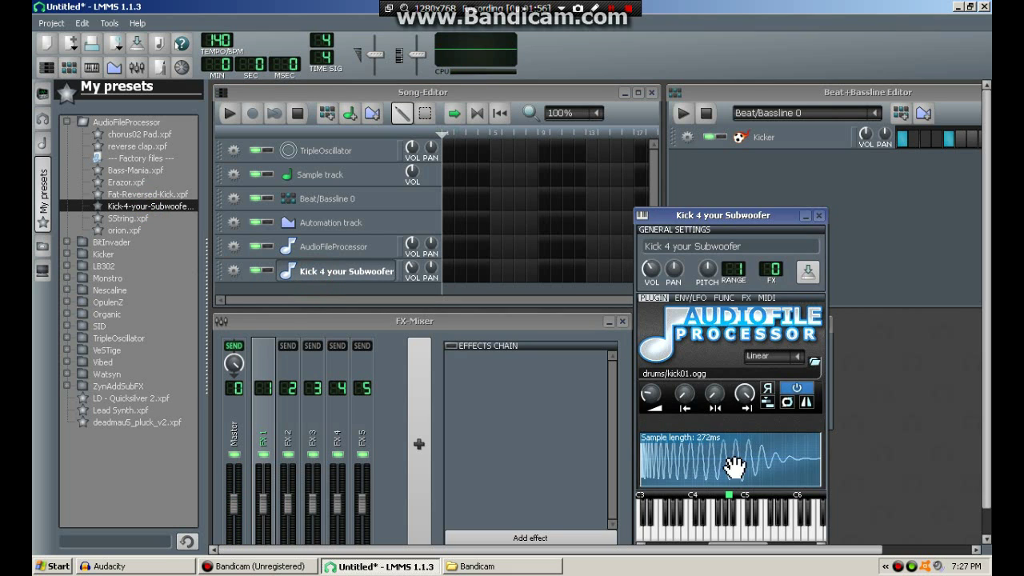
# Audition the Kick 4 your Subwoofer sound from low to high notes on its keyboard and close the instrument
pyautogui.click(729, 534)
pyautogui.moveTo(729, 534); pyautogui.dragTo(813, 534)
pyautogui.click(647, 533)
pyautogui.moveTo(646, 534); pyautogui.dragTo(813, 532)
pyautogui.click(809, 539)
pyautogui.click(808, 539)
pyautogui.click(807, 536)
pyautogui.click(802, 528)
pyautogui.click(819, 216)
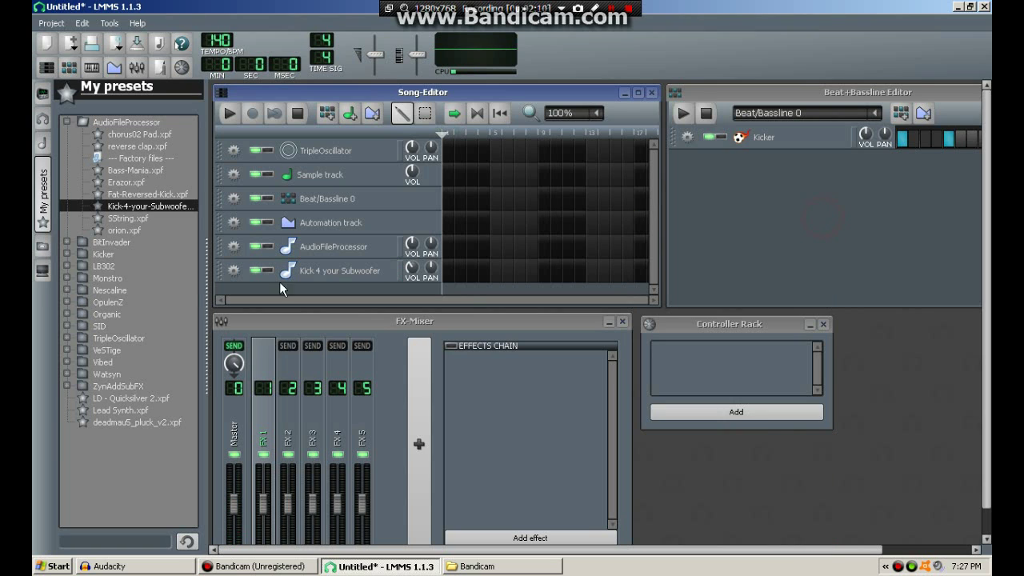
# Remove the Kick 4 your Subwoofer and AudioFileProcessor tracks from the Song-Editor
pyautogui.click(231, 271)
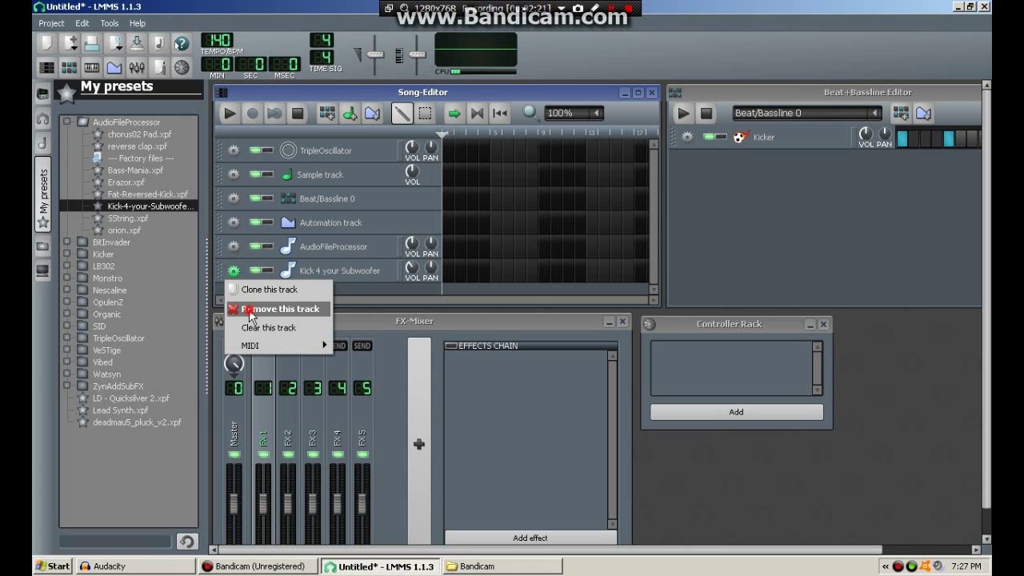
pyautogui.click(246, 317)
pyautogui.click(232, 247)
pyautogui.click(250, 287)
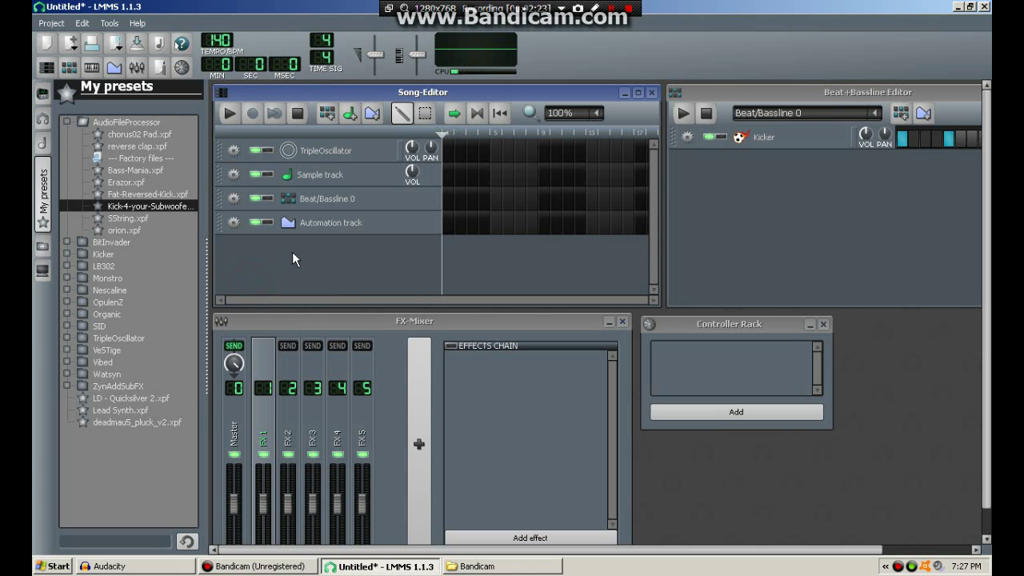
# Collapse the AudioFileProcessor presets, look through the home folder and the computer's drives, and close the browser sidebar
pyautogui.doubleClick(112, 124)
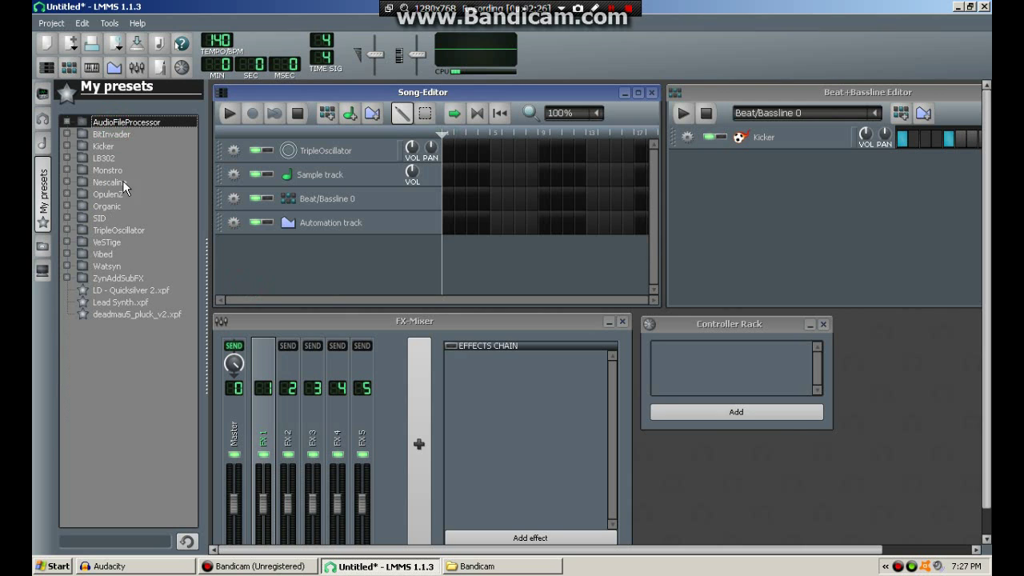
pyautogui.click(42, 246)
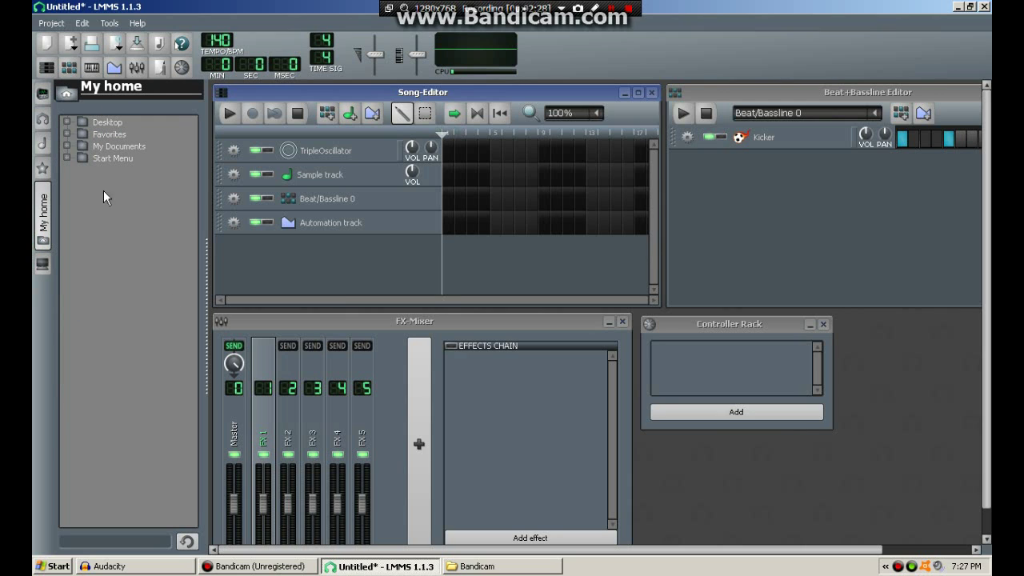
pyautogui.click(43, 267)
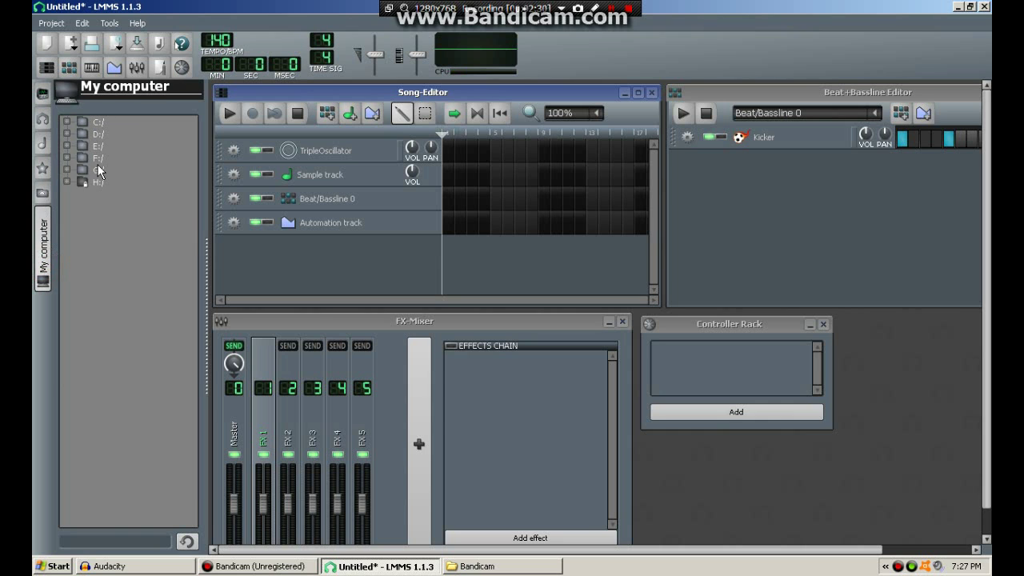
pyautogui.doubleClick(98, 170)
pyautogui.doubleClick(97, 170)
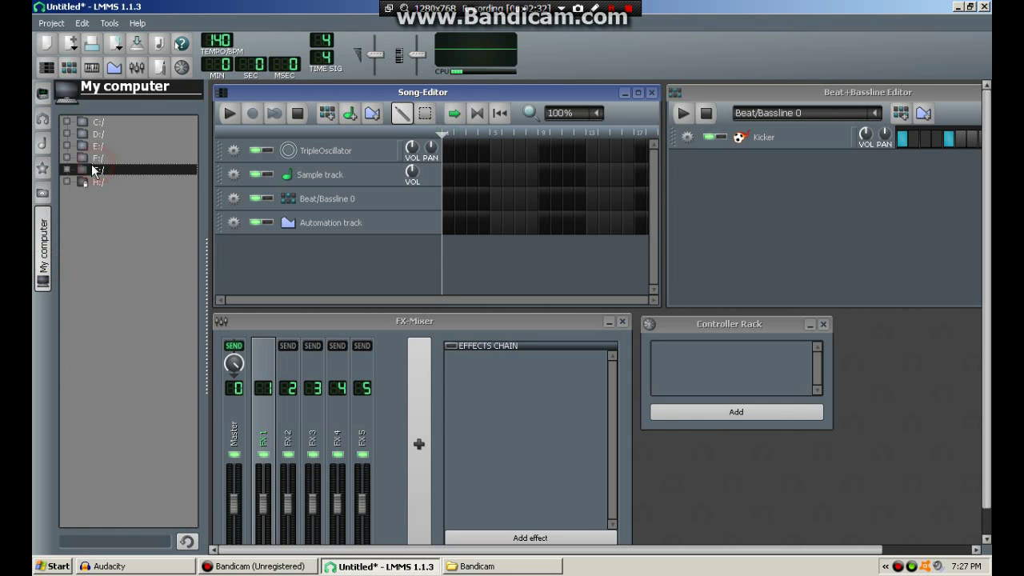
pyautogui.click(42, 226)
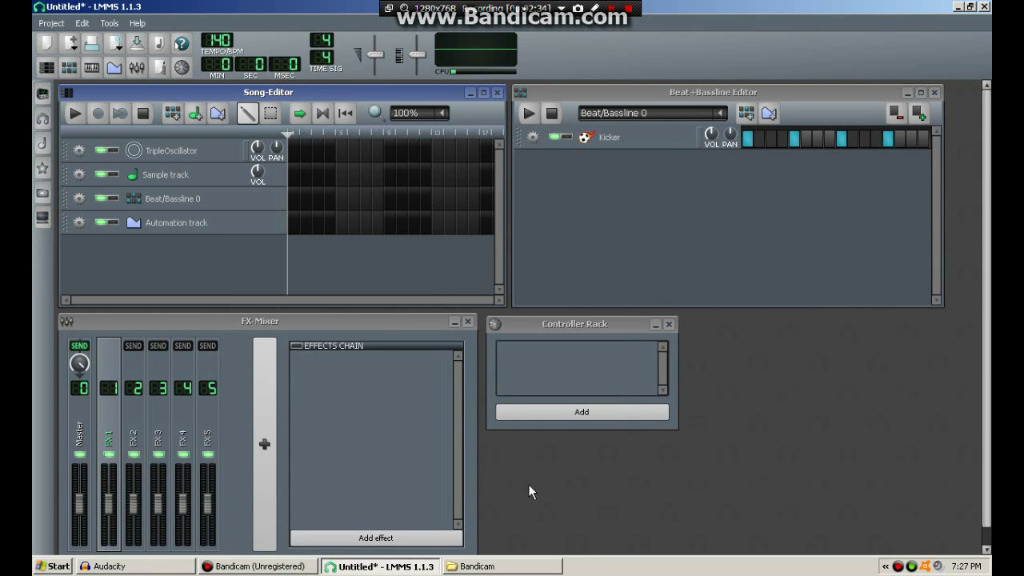